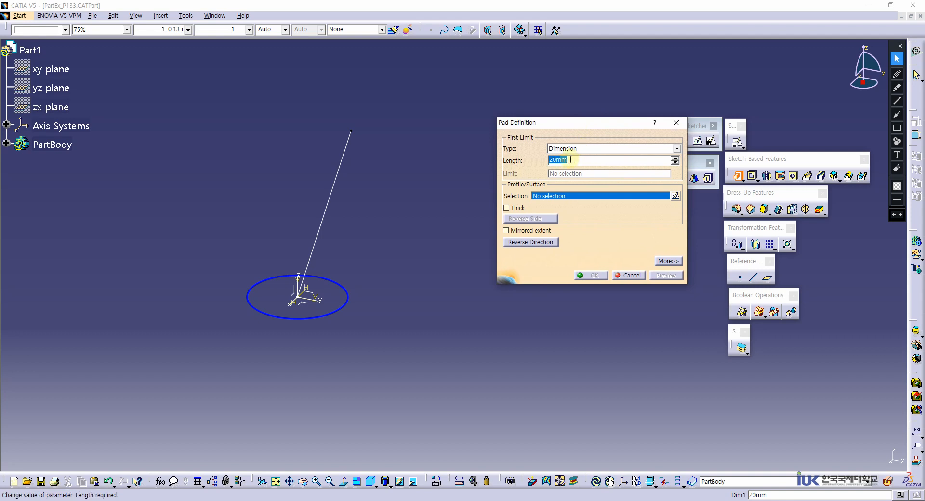
# Define a 100 mm pad from the circle sketch and move its length dimension clear of the profile
pyautogui.write('100')
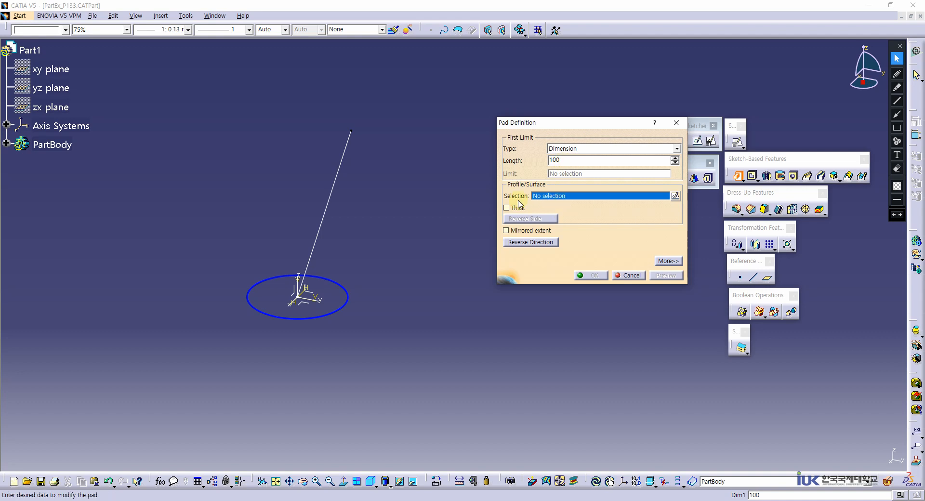
pyautogui.click(336, 310)
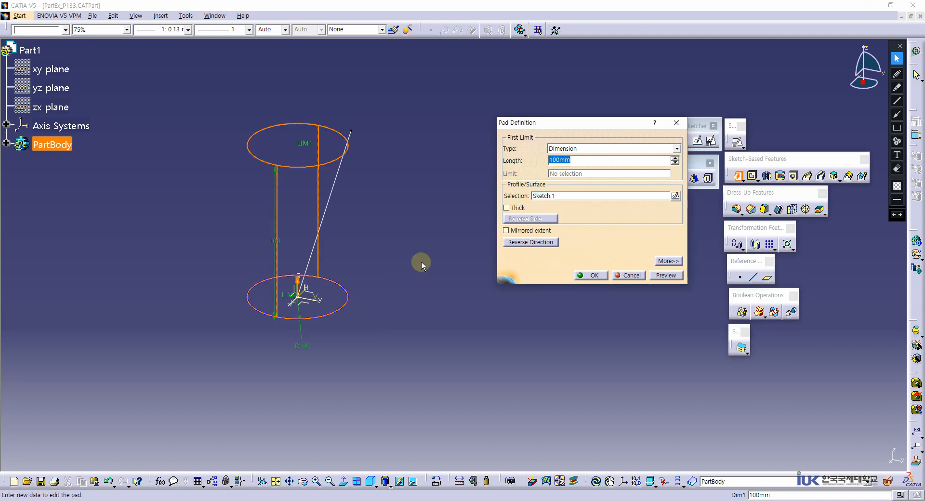
pyautogui.moveTo(272, 241); pyautogui.dragTo(234, 260)
pyautogui.click(432, 307)
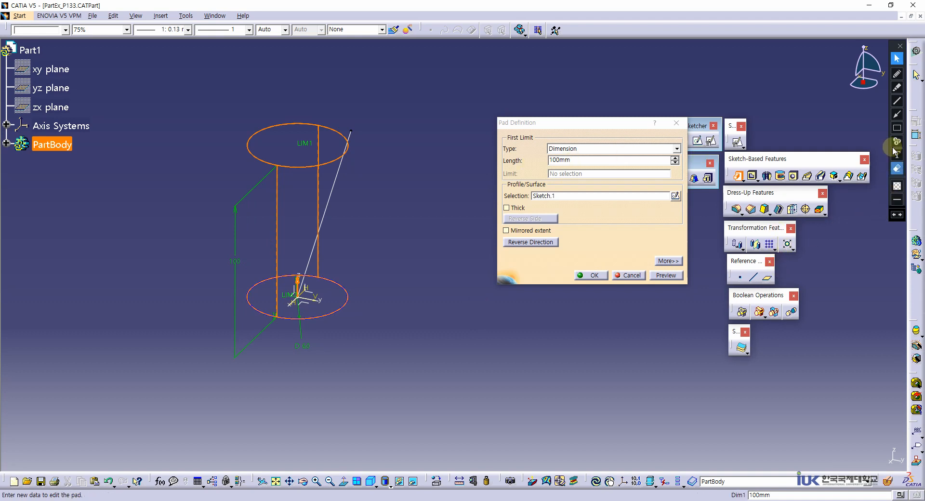
# Annotate the pad preview in red pen with the x, y and z axes, a 90° mark and the note "(Normal)"
pyautogui.click(896, 74)
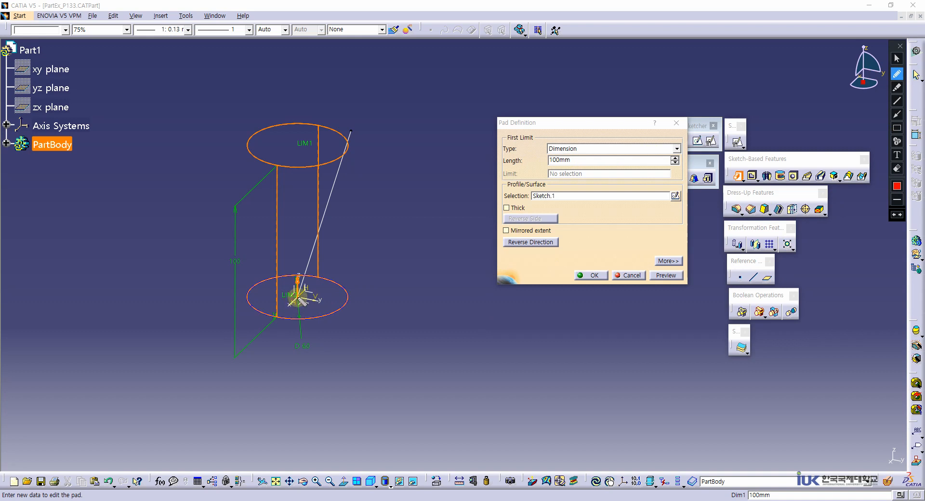
pyautogui.moveTo(298, 297)
pyautogui.mouseDown()
pyautogui.moveTo(288, 307)
pyautogui.moveTo(318, 297)
pyautogui.mouseUp()
pyautogui.moveTo(314, 295)
pyautogui.mouseDown()
pyautogui.moveTo(305, 313)
pyautogui.moveTo(320, 311)
pyautogui.moveTo(324, 323)
pyautogui.mouseUp()
pyautogui.moveTo(302, 302); pyautogui.dragTo(301, 244)
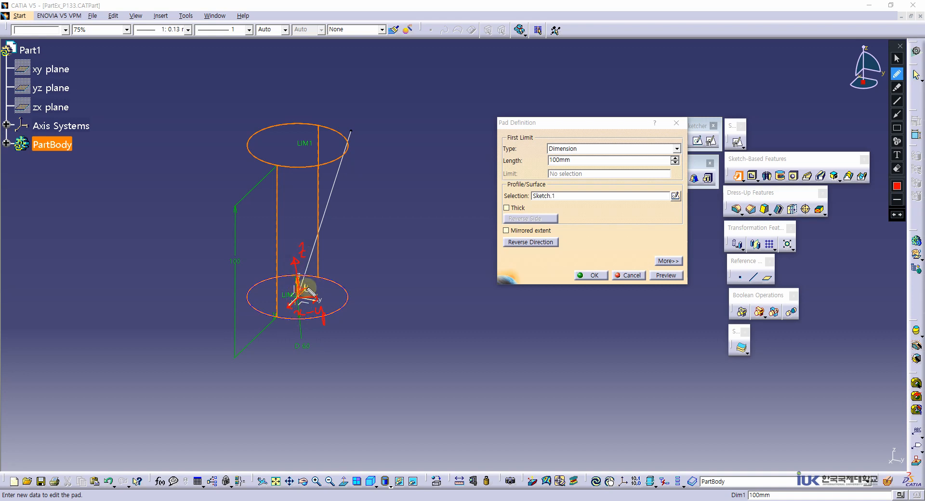
pyautogui.moveTo(306, 289)
pyautogui.mouseDown()
pyautogui.moveTo(318, 293)
pyautogui.moveTo(337, 272)
pyautogui.moveTo(361, 275)
pyautogui.moveTo(385, 259)
pyautogui.moveTo(402, 262)
pyautogui.moveTo(402, 273)
pyautogui.mouseUp()
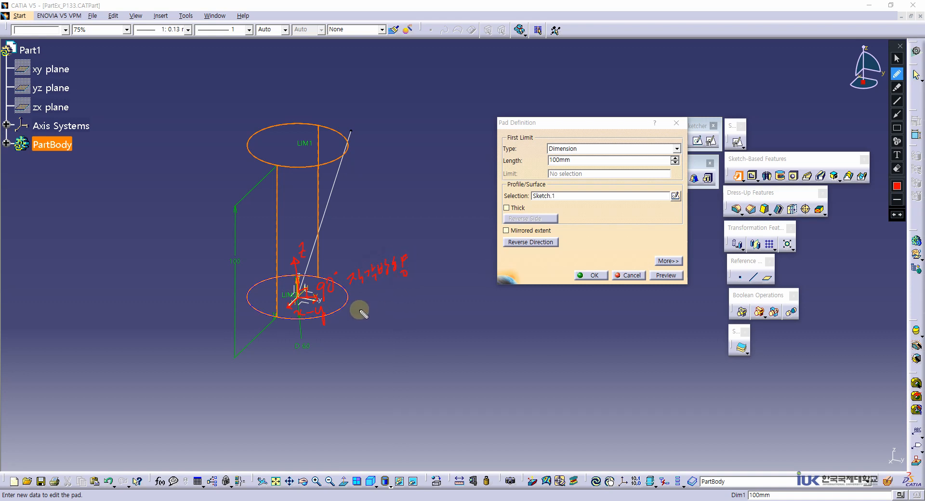
pyautogui.moveTo(360, 311)
pyautogui.mouseDown()
pyautogui.moveTo(392, 304)
pyautogui.moveTo(418, 277)
pyautogui.moveTo(430, 299)
pyautogui.moveTo(355, 317)
pyautogui.mouseUp()
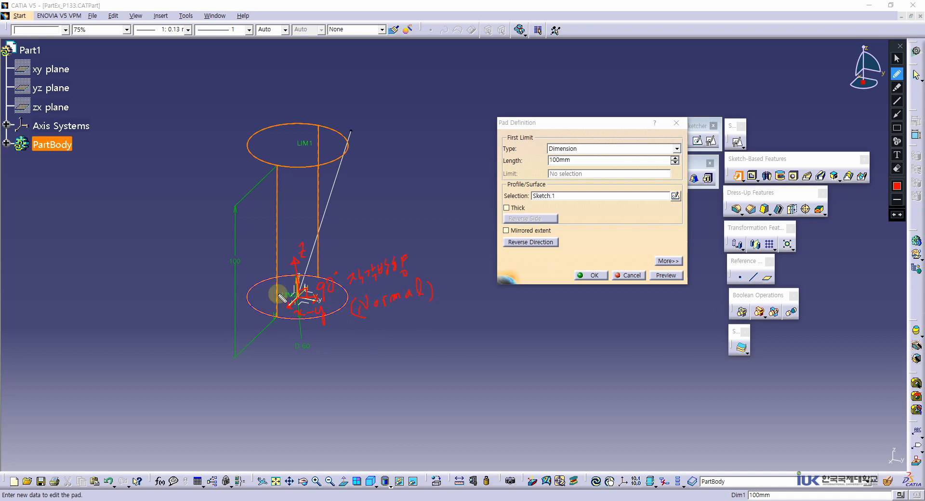
# Handwrite "Dimension" beside the pad's length, circle the 100 value, limit type and both limit labels, and underline First Limit
pyautogui.moveTo(224, 269); pyautogui.dragTo(230, 272)
pyautogui.moveTo(194, 247)
pyautogui.mouseDown()
pyautogui.moveTo(198, 256)
pyautogui.moveTo(269, 220)
pyautogui.mouseUp()
pyautogui.moveTo(561, 140); pyautogui.dragTo(568, 158)
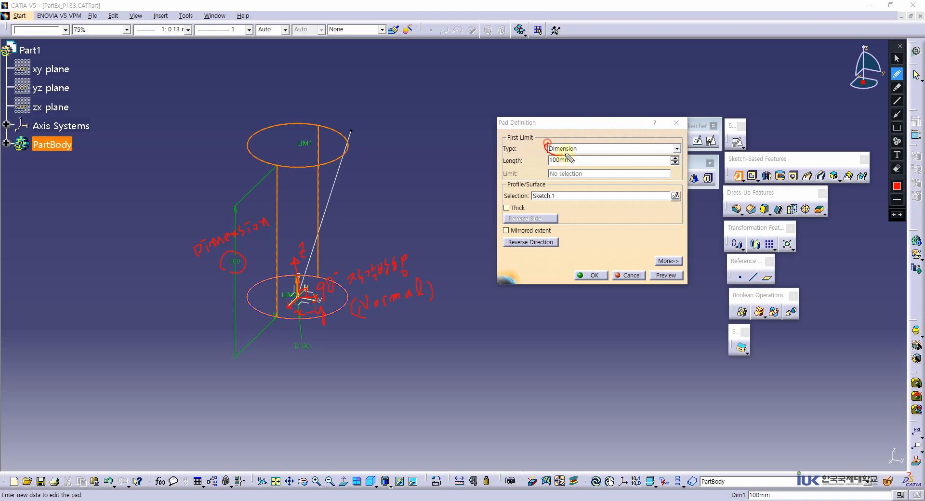
pyautogui.moveTo(504, 143); pyautogui.dragTo(529, 143)
pyautogui.moveTo(307, 137)
pyautogui.mouseDown()
pyautogui.moveTo(291, 146)
pyautogui.moveTo(309, 137)
pyautogui.mouseUp()
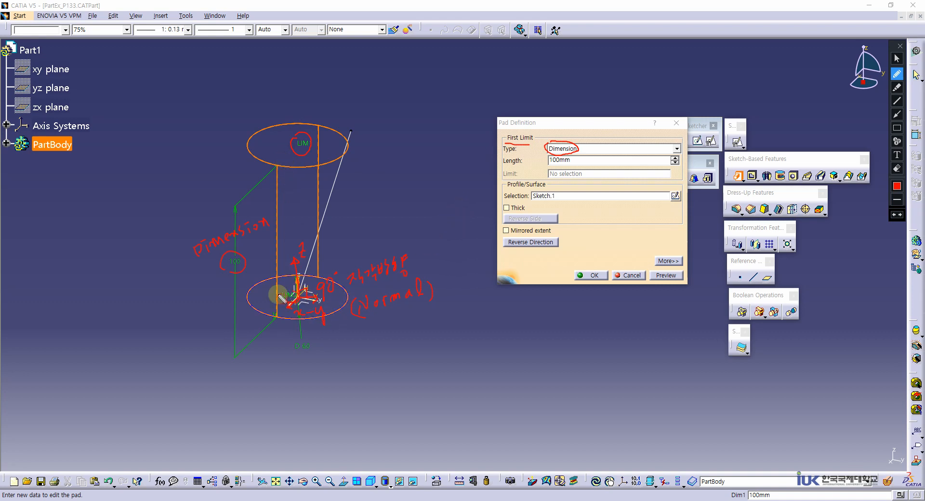
pyautogui.moveTo(280, 295); pyautogui.dragTo(289, 290)
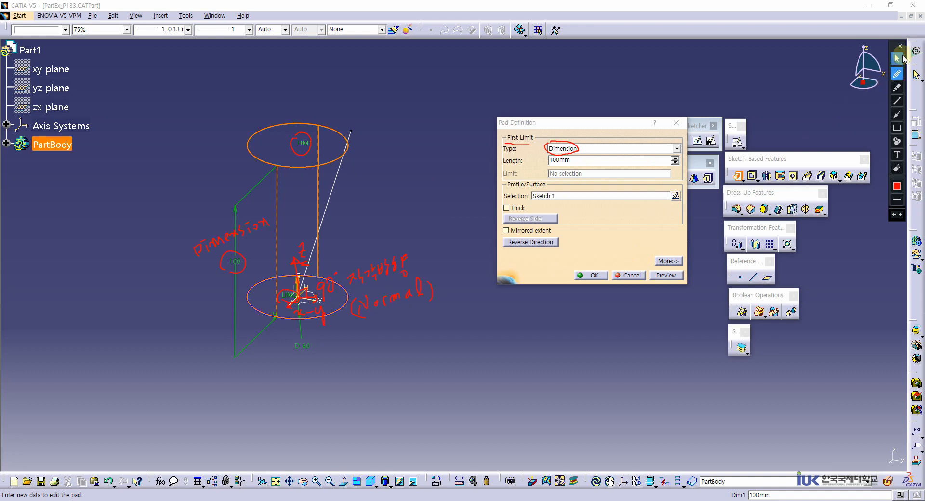
# Leave the annotation pen and preview the 100 mm pad as a solid
pyautogui.click(900, 58)
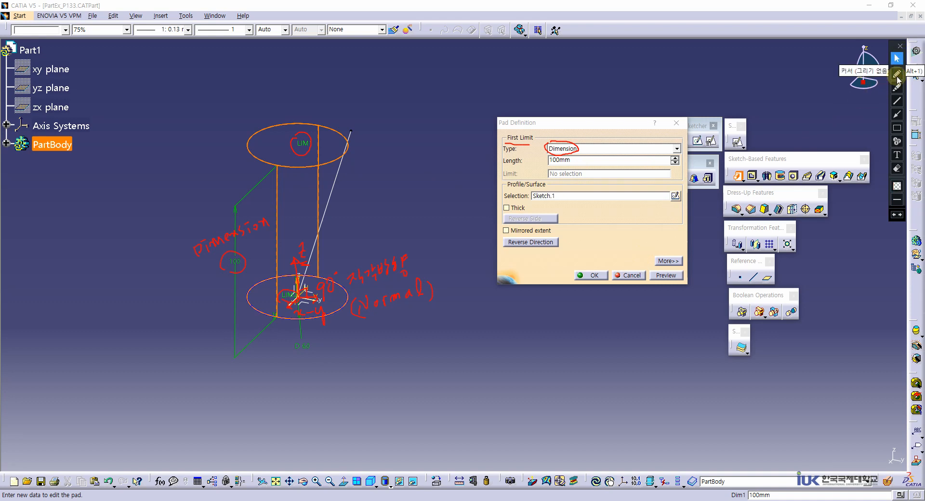
pyautogui.click(896, 168)
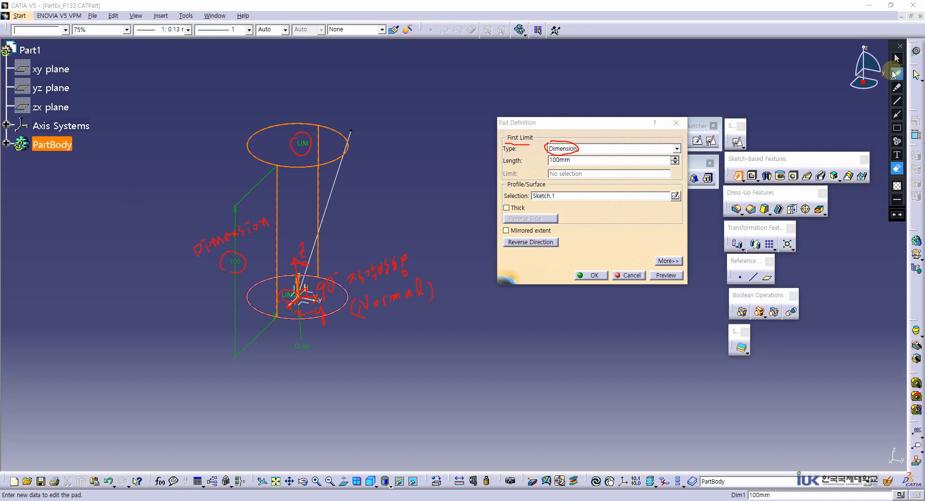
pyautogui.click(897, 58)
pyautogui.click(666, 275)
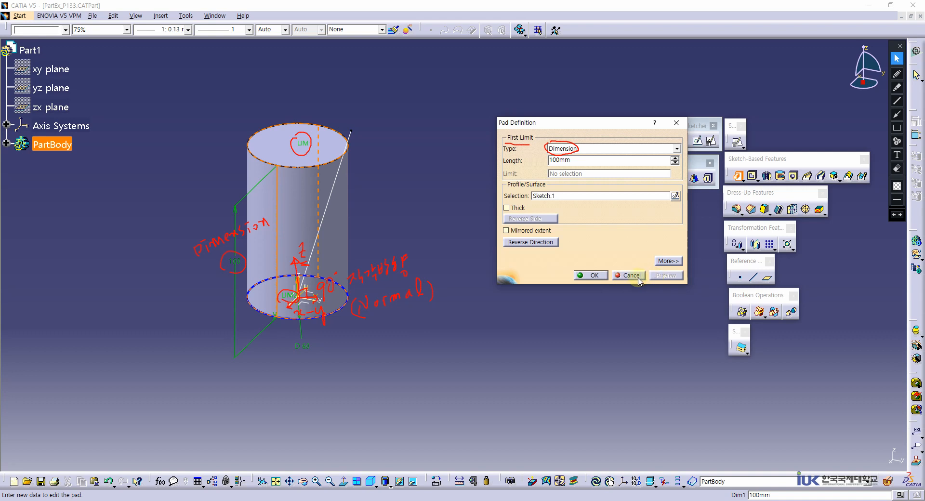
# Erase all red annotations over the model and cancel the pad definition
pyautogui.click(897, 169)
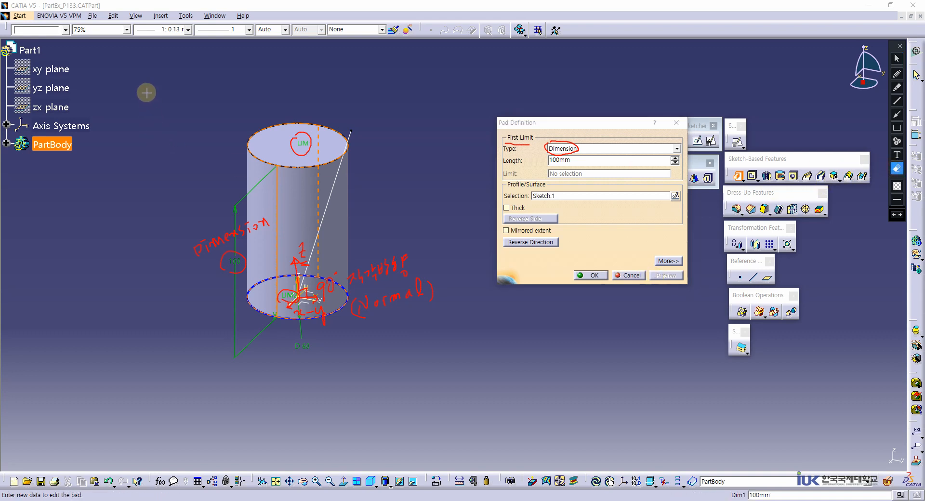
pyautogui.moveTo(147, 92)
pyautogui.mouseDown()
pyautogui.moveTo(539, 344)
pyautogui.moveTo(710, 381)
pyautogui.mouseUp()
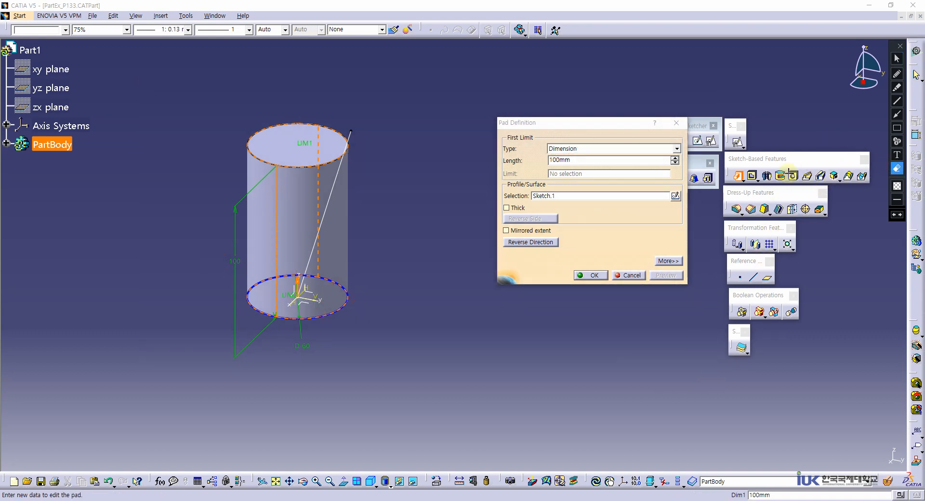
pyautogui.click(896, 59)
pyautogui.click(625, 276)
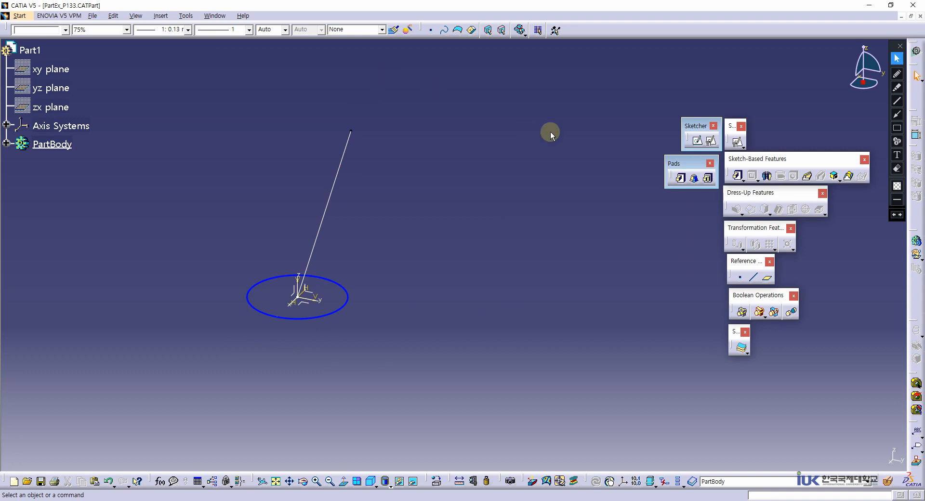
# In isometric view, draw a red arrow up the z axis from the circle's centre and label it as the pad direction (Z)
pyautogui.click(883, 74)
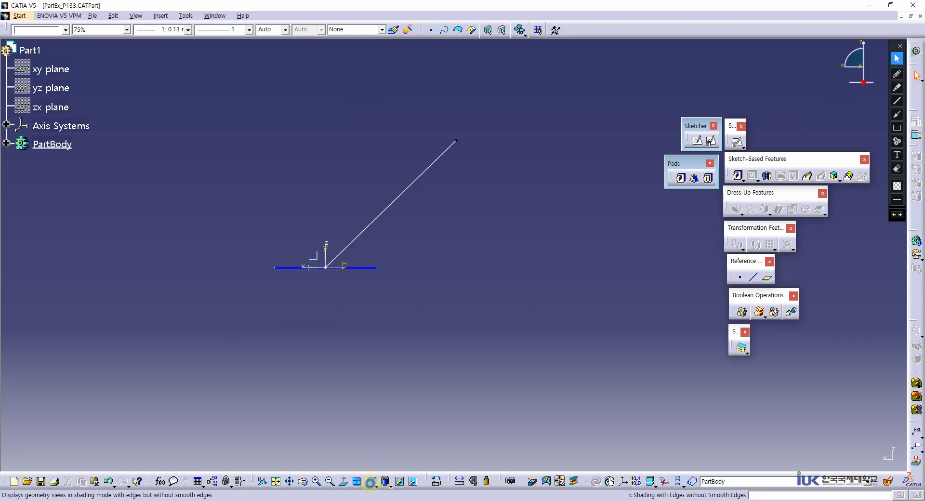
pyautogui.click(370, 482)
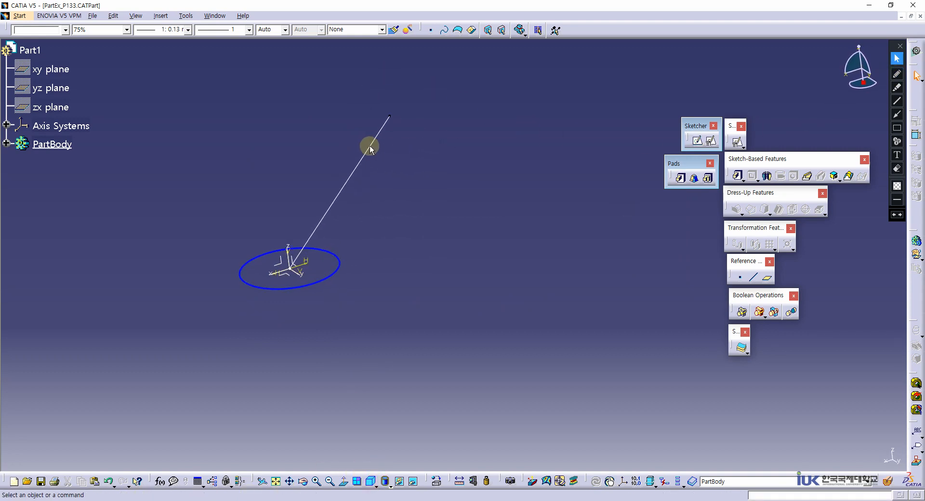
pyautogui.click(896, 75)
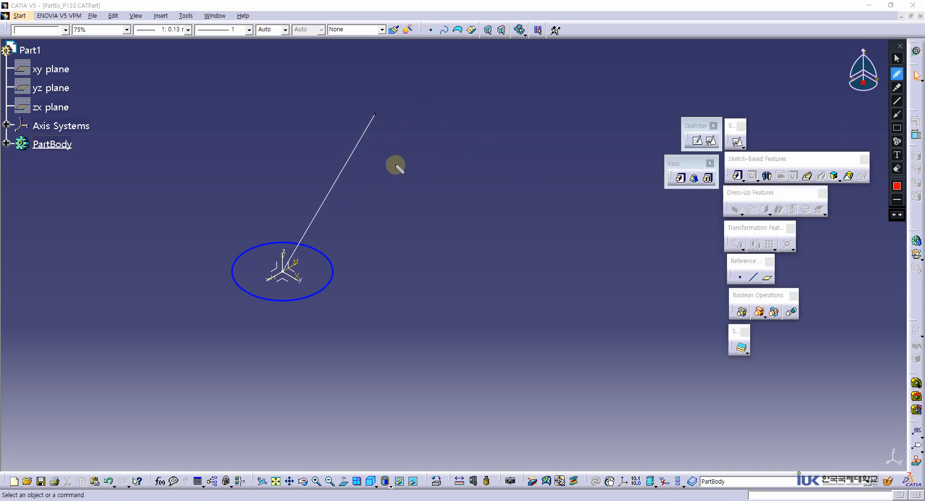
pyautogui.moveTo(282, 271); pyautogui.dragTo(272, 229)
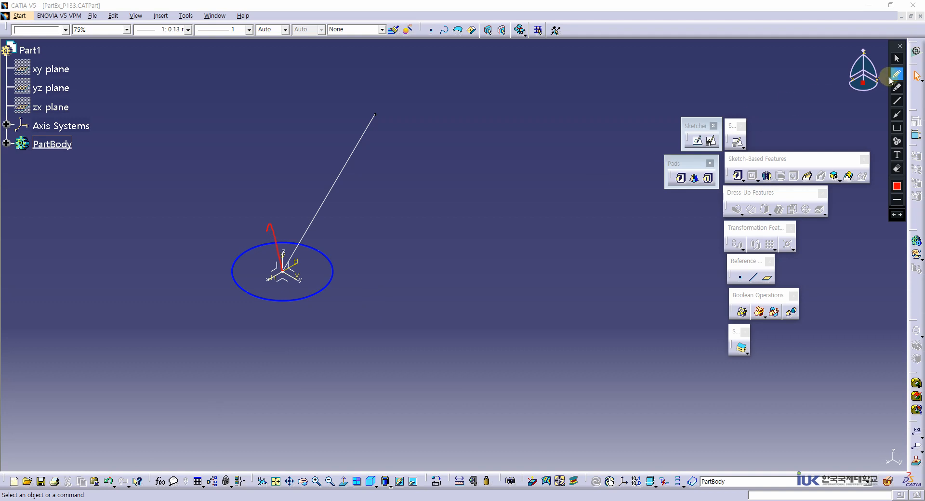
pyautogui.click(897, 60)
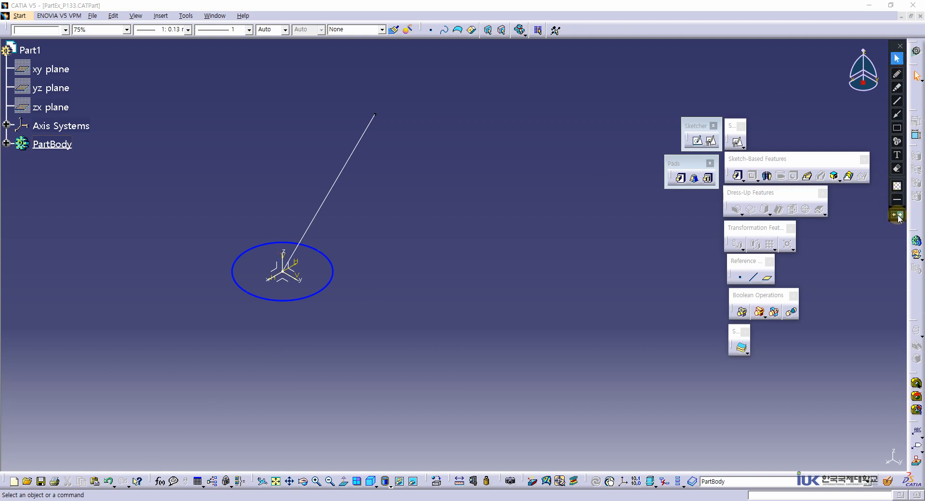
pyautogui.click(897, 73)
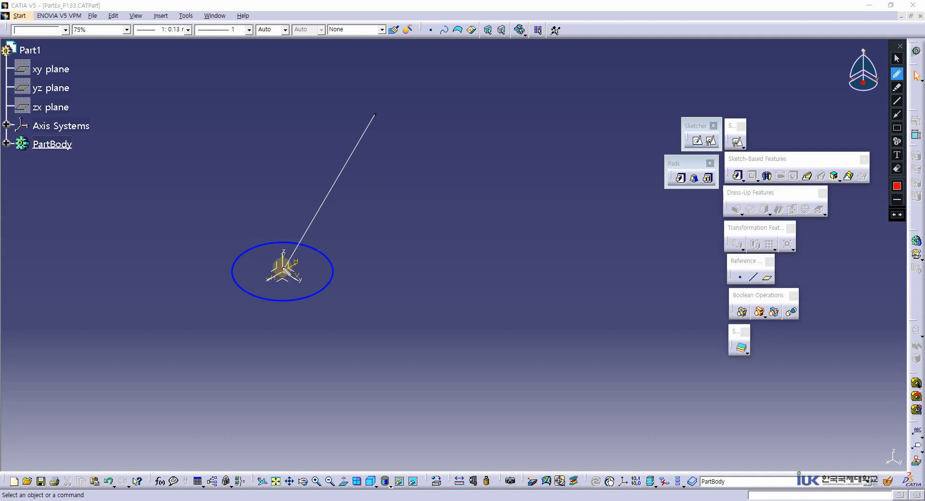
pyautogui.moveTo(286, 271)
pyautogui.mouseDown()
pyautogui.moveTo(284, 237)
pyautogui.moveTo(252, 221)
pyautogui.moveTo(339, 200)
pyautogui.moveTo(345, 208)
pyautogui.moveTo(377, 200)
pyautogui.moveTo(384, 214)
pyautogui.moveTo(397, 215)
pyautogui.mouseUp()
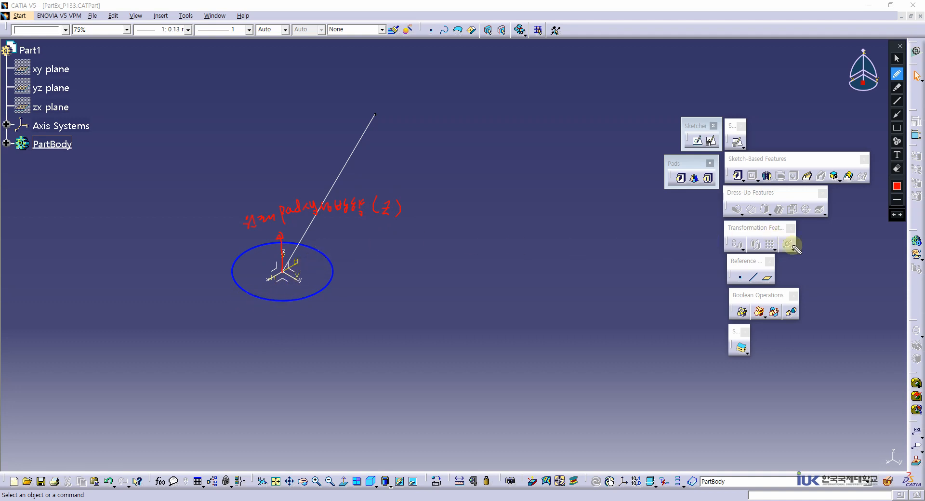
# Change the pen colour to blue, draw an arrow along the inclined line and label it as the pad direction "(user select)"
pyautogui.click(897, 186)
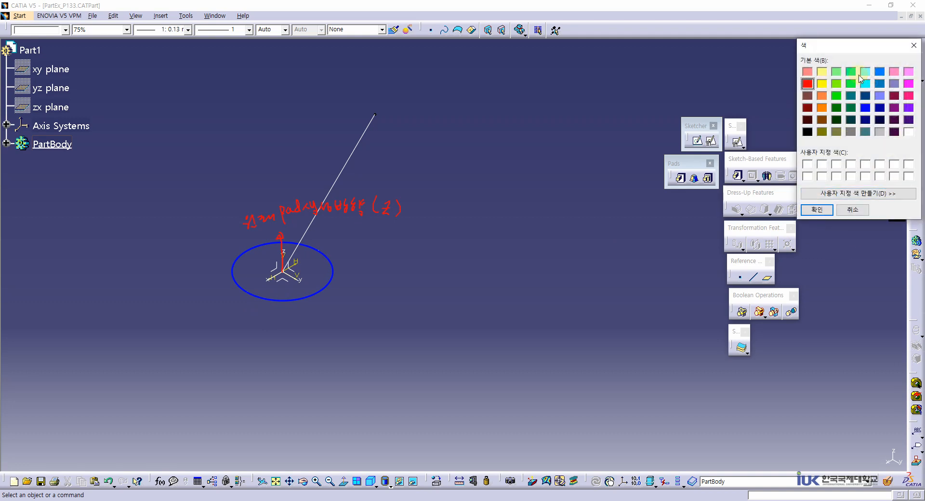
pyautogui.click(879, 73)
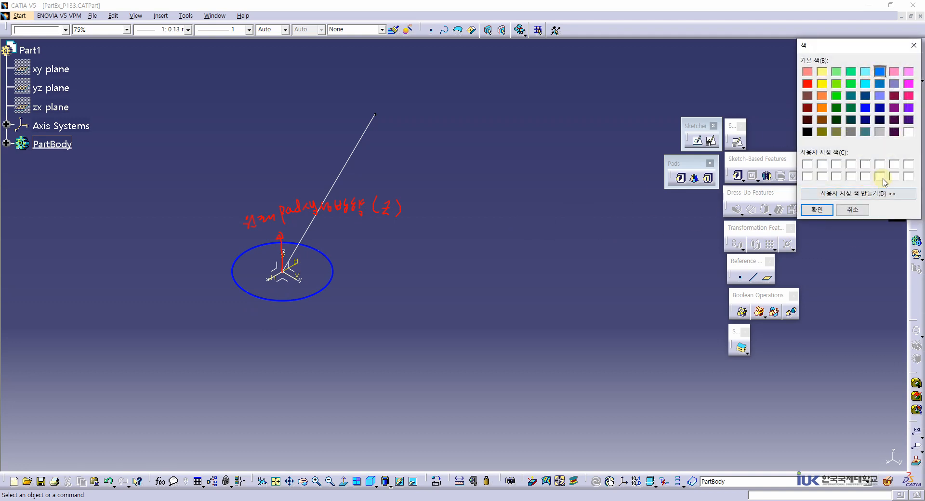
pyautogui.click(817, 209)
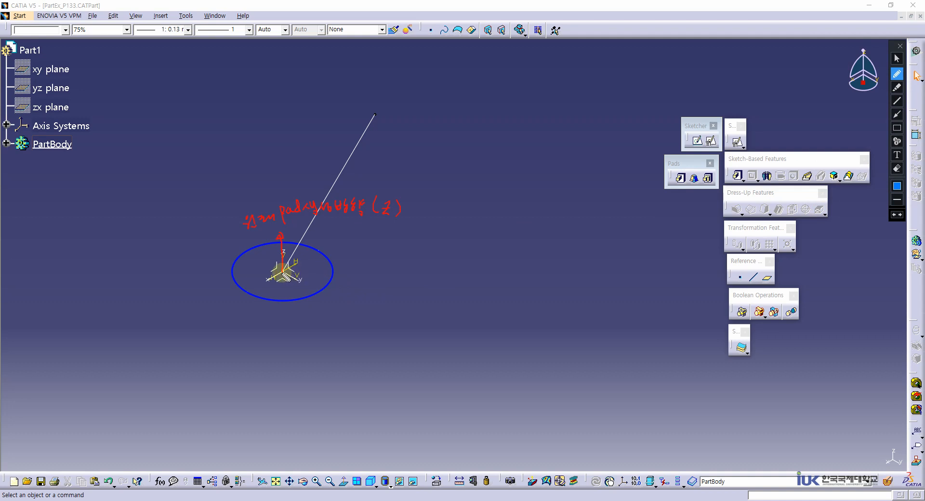
pyautogui.moveTo(284, 266); pyautogui.dragTo(337, 158)
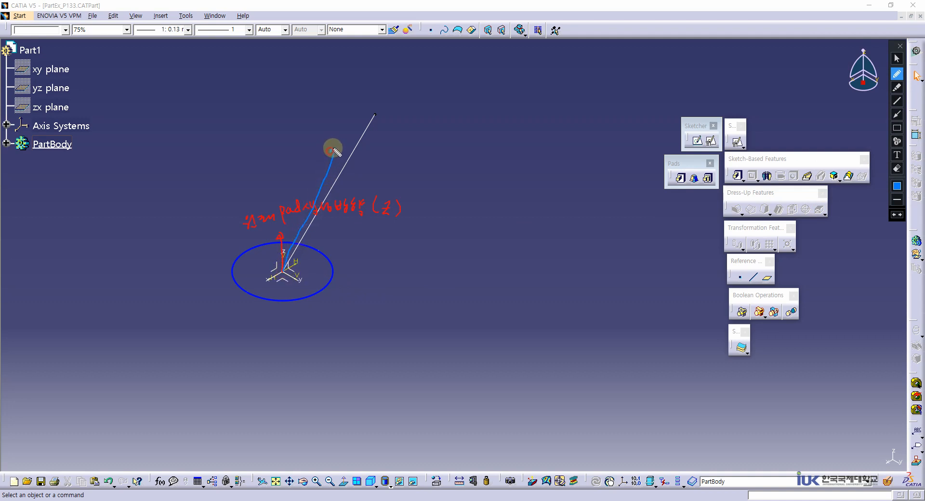
pyautogui.moveTo(350, 118)
pyautogui.mouseDown()
pyautogui.moveTo(358, 131)
pyautogui.moveTo(380, 103)
pyautogui.moveTo(392, 108)
pyautogui.moveTo(409, 91)
pyautogui.moveTo(398, 127)
pyautogui.moveTo(479, 101)
pyautogui.moveTo(490, 85)
pyautogui.moveTo(498, 99)
pyautogui.mouseUp()
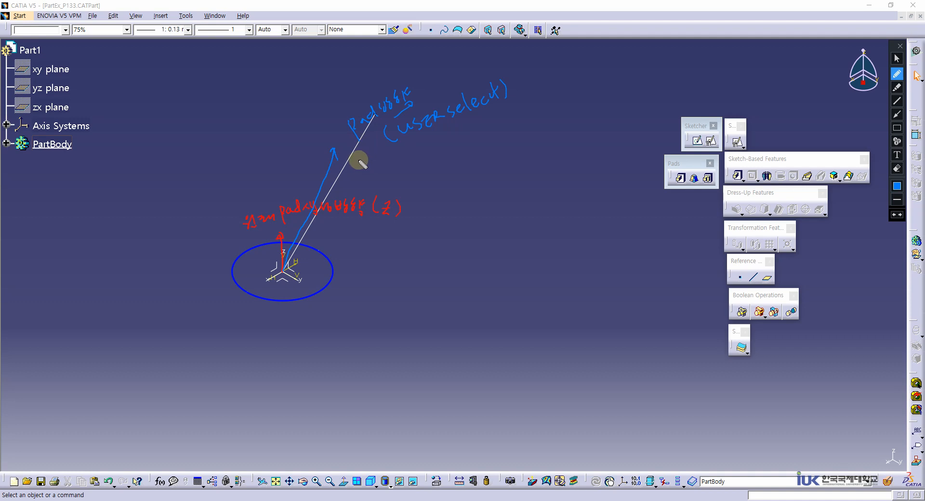
pyautogui.moveTo(360, 160); pyautogui.dragTo(371, 163)
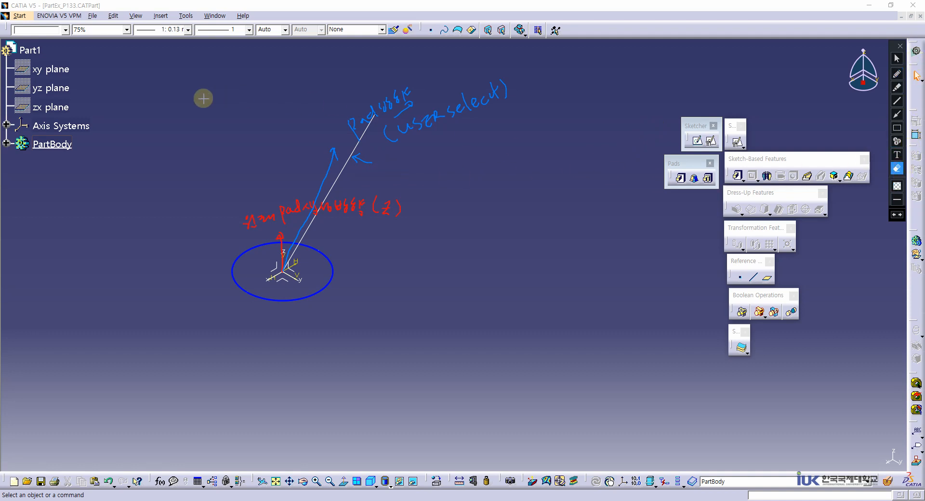
# Erase the red and blue annotations around the circle and inclined line, and restore the normal cursor
pyautogui.moveTo(156, 59)
pyautogui.mouseDown()
pyautogui.moveTo(525, 278)
pyautogui.moveTo(584, 370)
pyautogui.mouseUp()
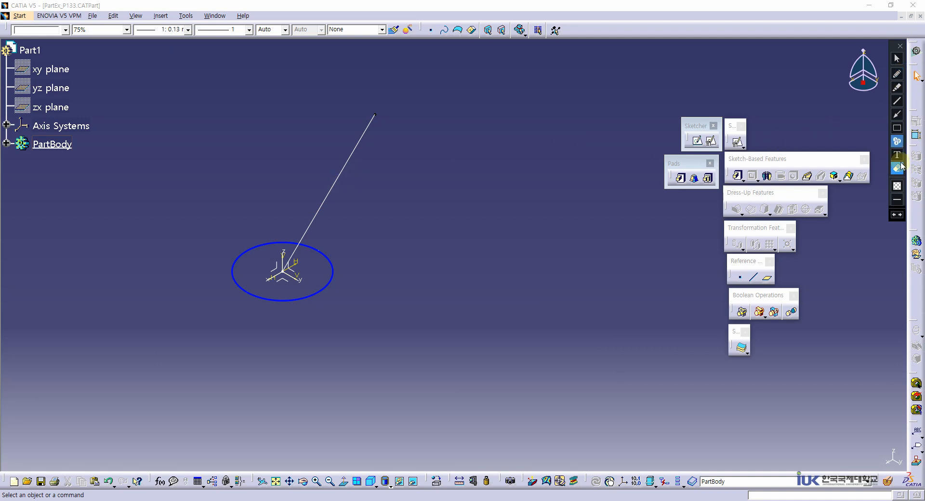
pyautogui.click(897, 74)
pyautogui.click(897, 59)
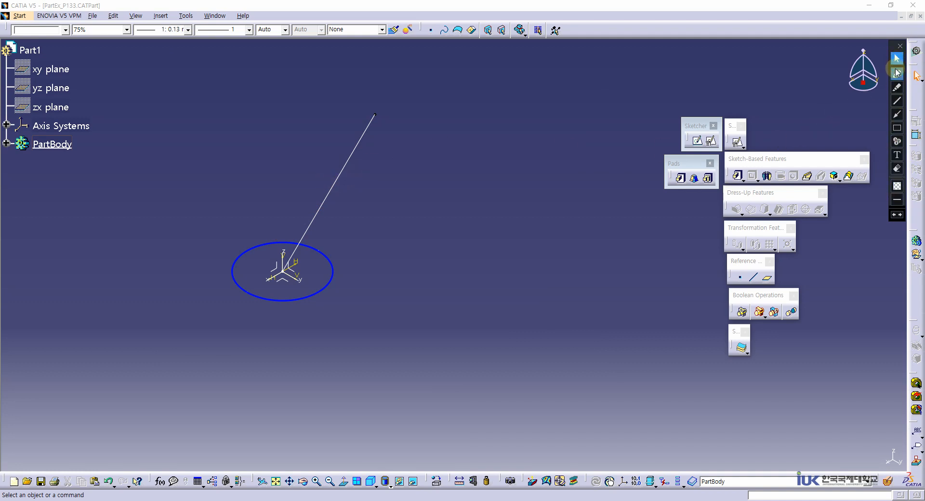
# Start a new Pad definition and move its dialog clear of the Pads toolbar
pyautogui.click(681, 179)
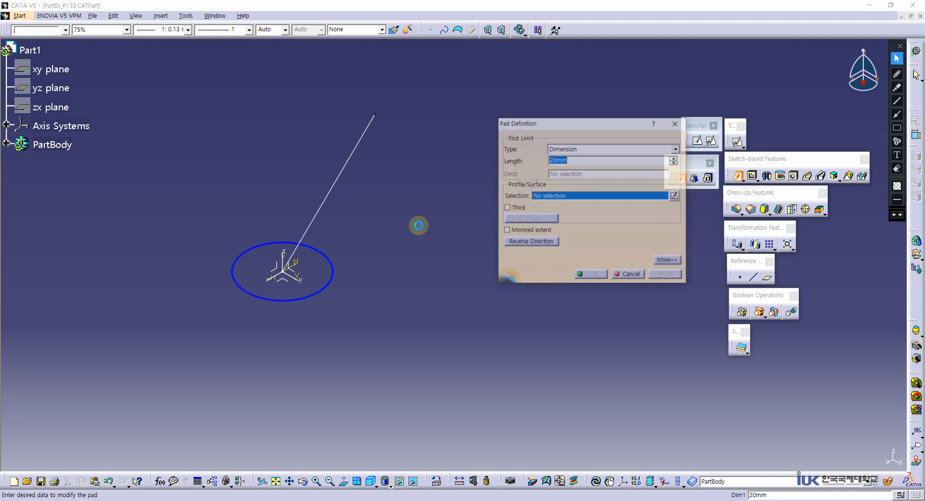
pyautogui.moveTo(406, 223); pyautogui.dragTo(365, 247, button='middle')
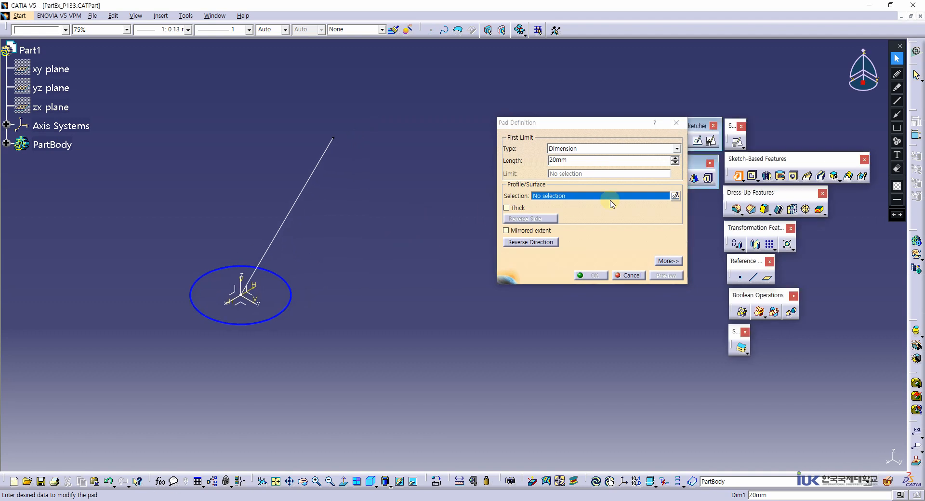
pyautogui.click(540, 125)
pyautogui.moveTo(540, 125); pyautogui.dragTo(512, 127)
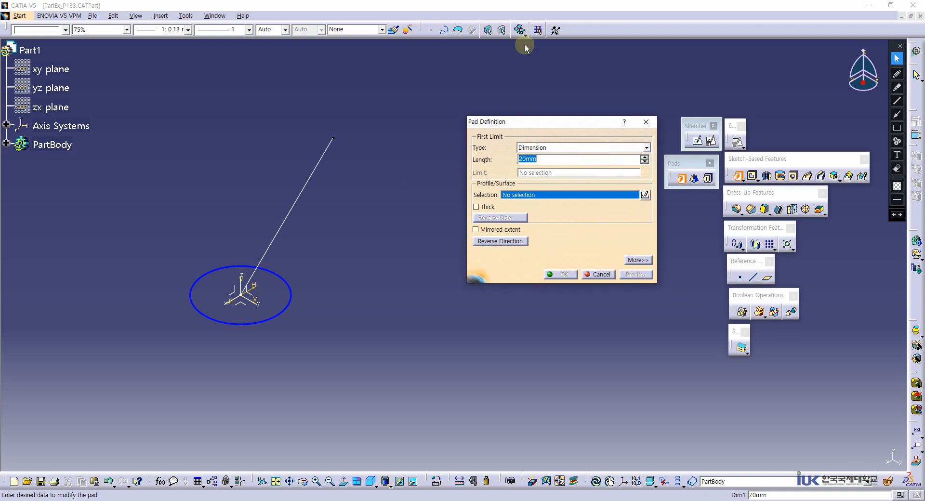
# Switch to the PDF Reader by Xodo, compare the Pad direction options on pages 133 and 134, and return to CATIA
pyautogui.hotkey('alt', 'Tab')
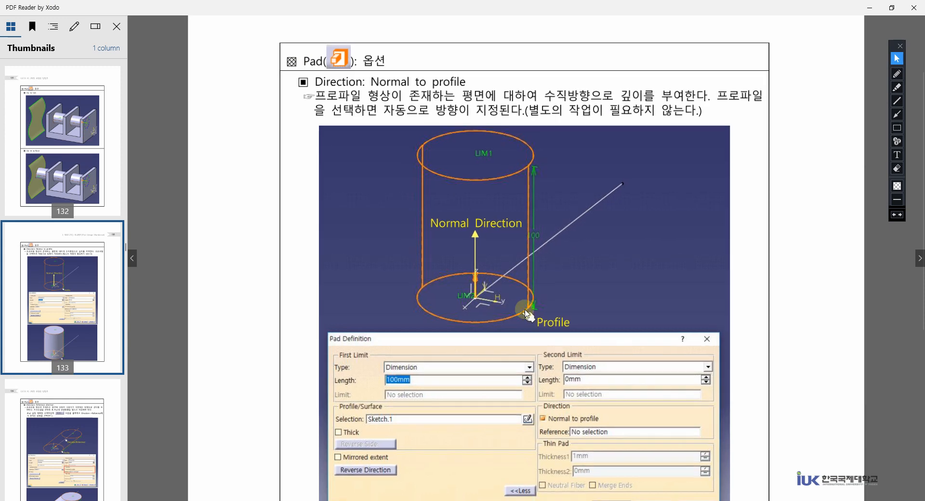
pyautogui.hotkey('ctrl', '-')
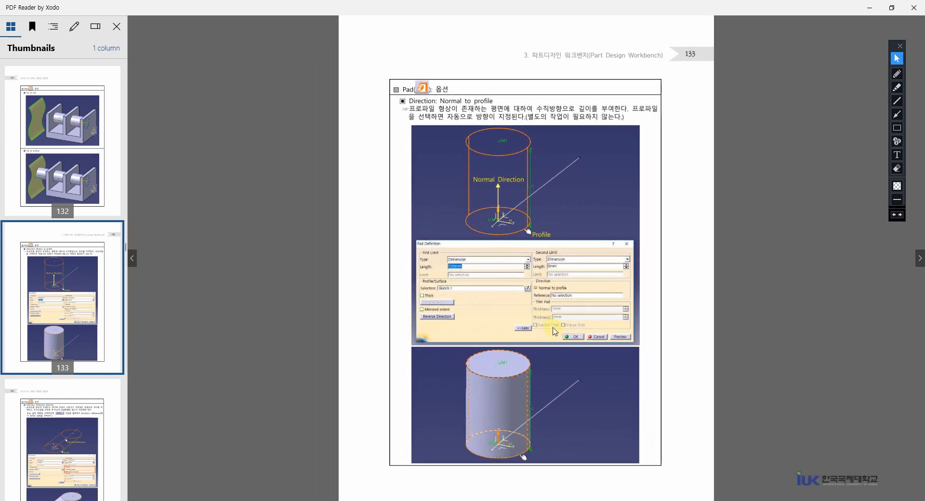
pyautogui.scroll(-2, 554, 331)
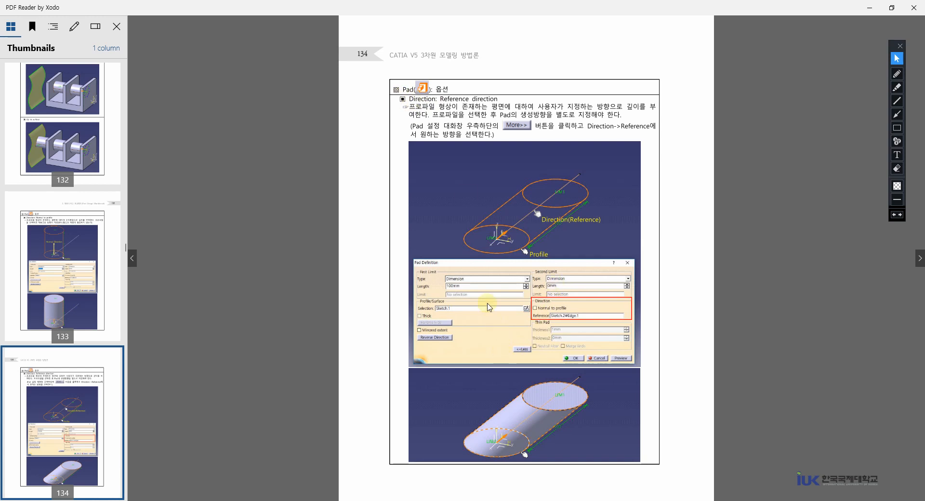
pyautogui.scroll(2, 489, 307)
pyautogui.scroll(-2, 506, 293)
pyautogui.click(295, 1)
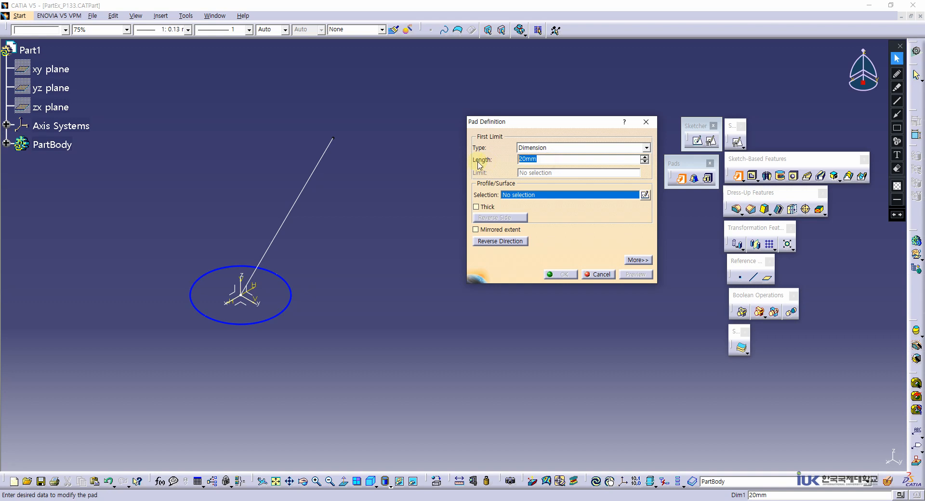
# Set the pad length to 100 mm with the circle as profile, move its height dimension outward, and expand the Pad Definition options
pyautogui.write('10')
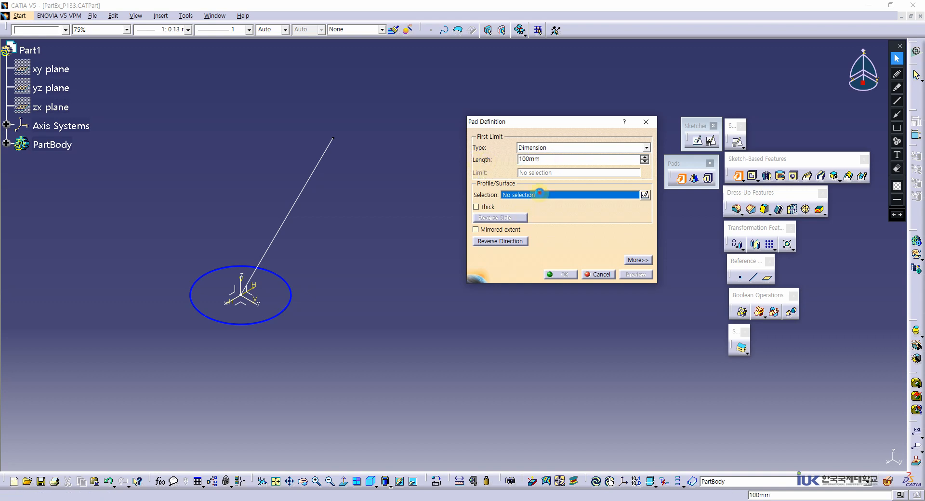
pyautogui.click(330, 299)
pyautogui.click(271, 314)
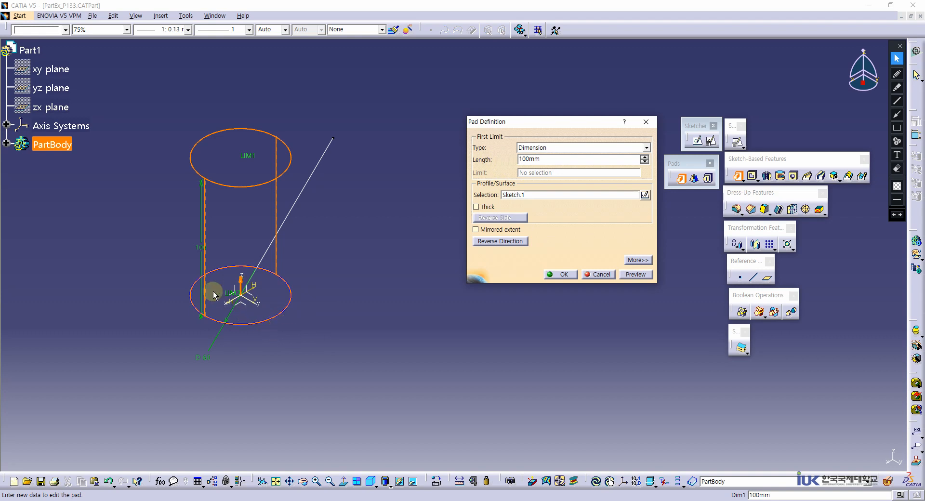
pyautogui.moveTo(202, 266); pyautogui.dragTo(165, 264)
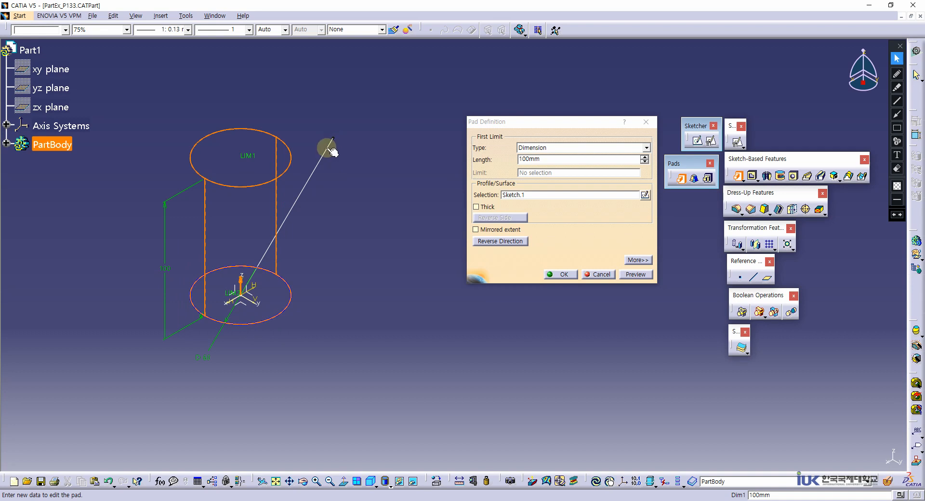
pyautogui.click(638, 260)
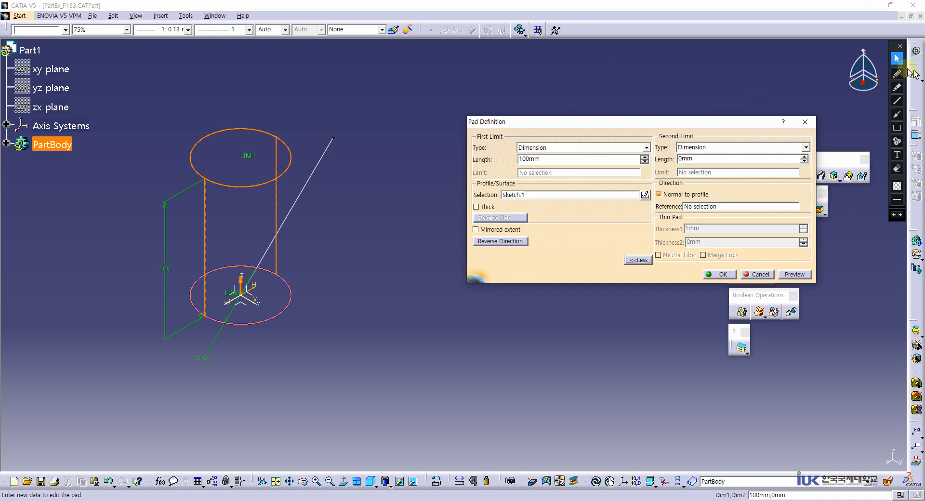
# In blue pen, box the Direction heading and label it as the pad direction, underline Normal to profile and mark its checkbox "Default"
pyautogui.click(897, 74)
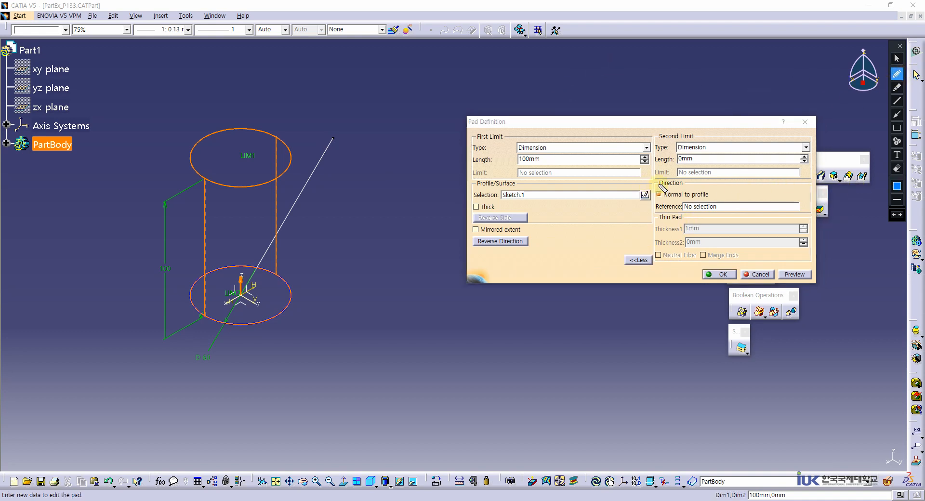
pyautogui.moveTo(657, 178); pyautogui.dragTo(752, 178)
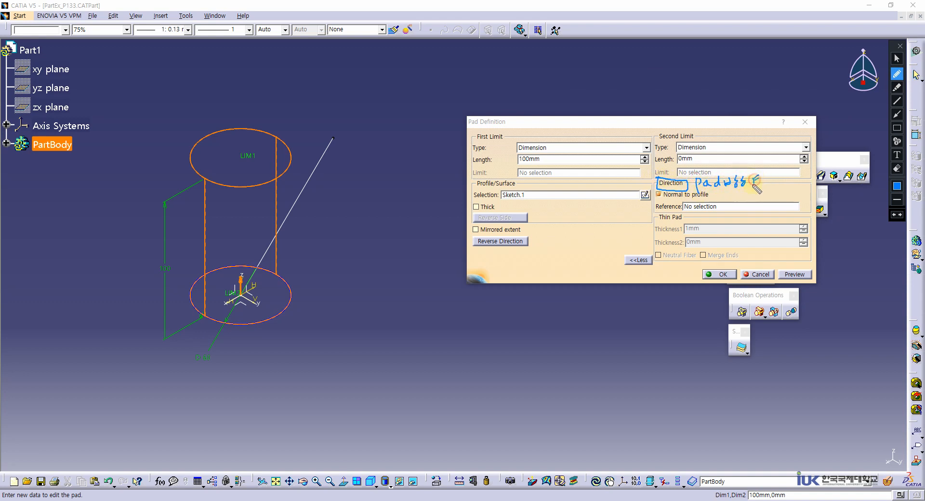
pyautogui.click(751, 188)
pyautogui.moveTo(658, 201); pyautogui.dragTo(715, 199)
pyautogui.moveTo(662, 190); pyautogui.dragTo(659, 203)
pyautogui.moveTo(605, 214)
pyautogui.mouseDown()
pyautogui.moveTo(606, 225)
pyautogui.moveTo(659, 213)
pyautogui.mouseUp()
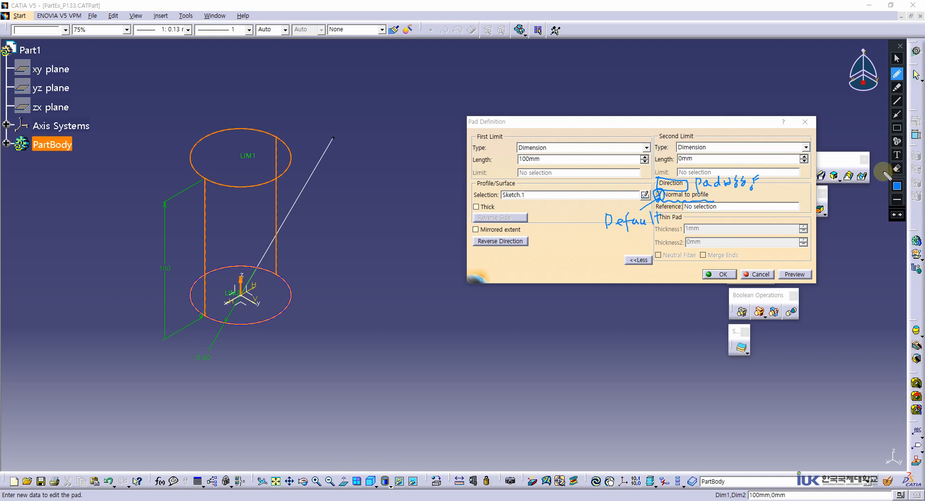
# Erase the blue annotations over the Pad Definition dialog and restore the normal cursor
pyautogui.click(896, 58)
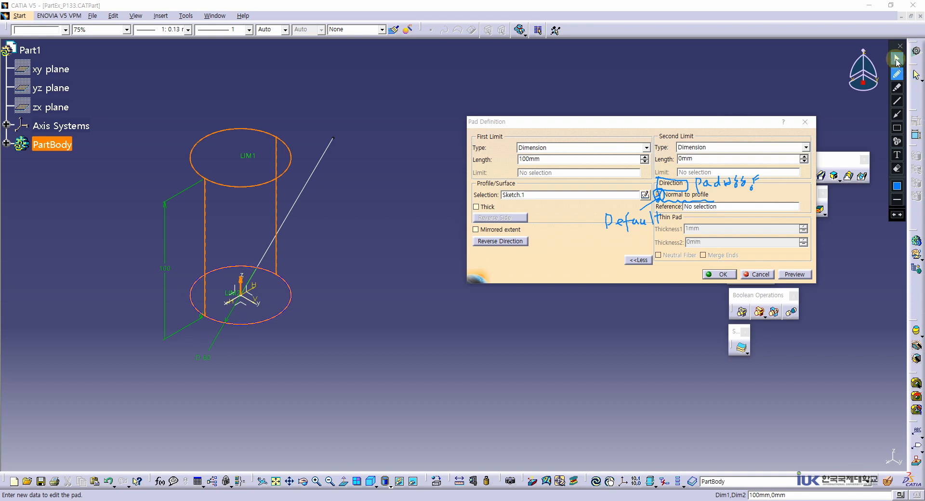
pyautogui.click(896, 169)
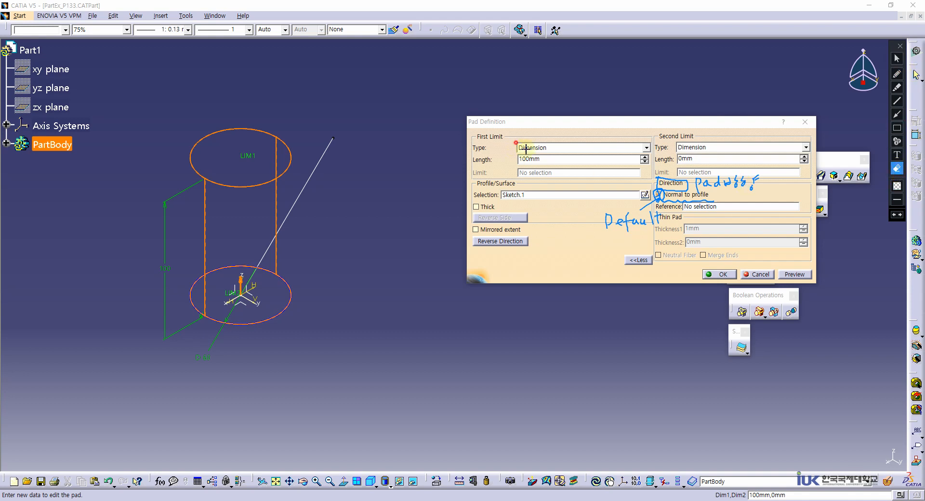
pyautogui.moveTo(520, 146); pyautogui.dragTo(853, 263)
pyautogui.click(896, 58)
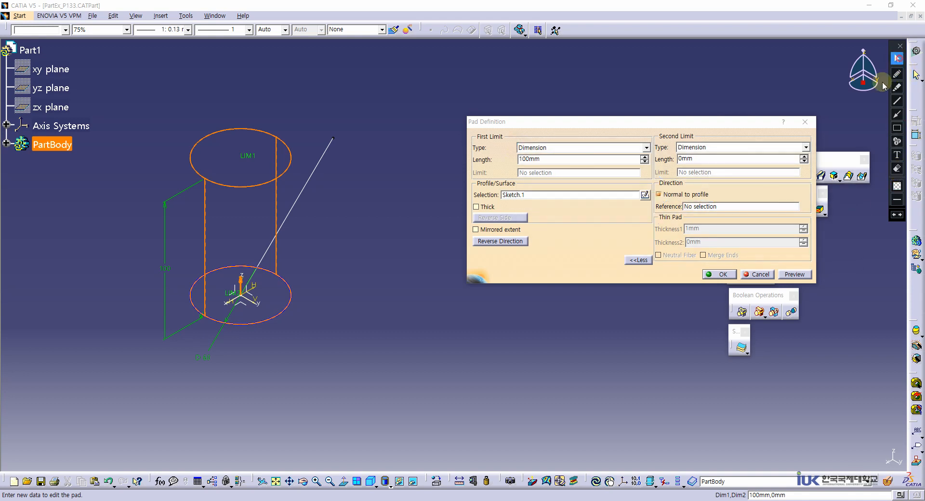
# Turn off Normal to profile in the pad's direction settings and change the annotation pen colour to red
pyautogui.click(659, 194)
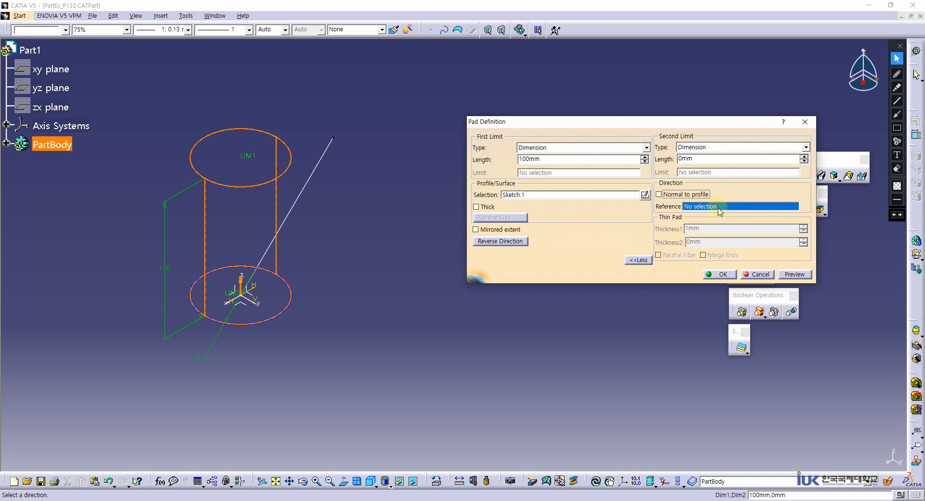
pyautogui.click(897, 74)
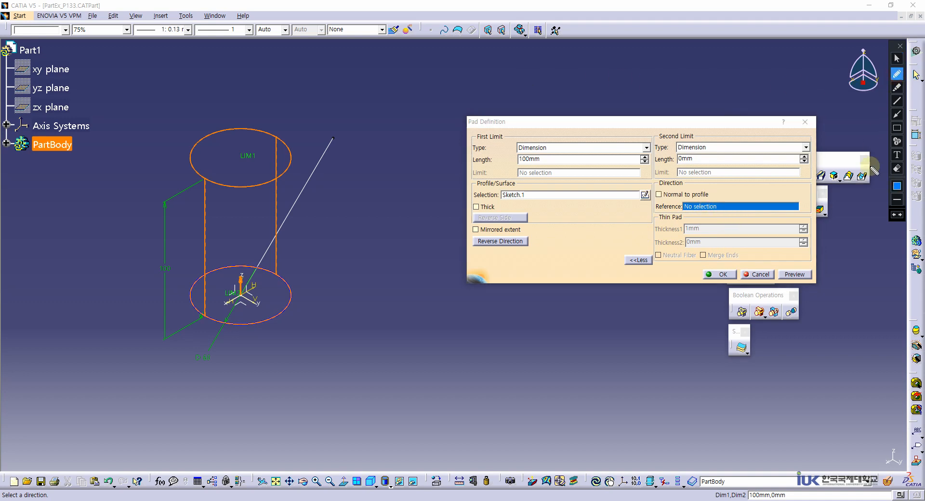
pyautogui.click(896, 188)
pyautogui.click(807, 84)
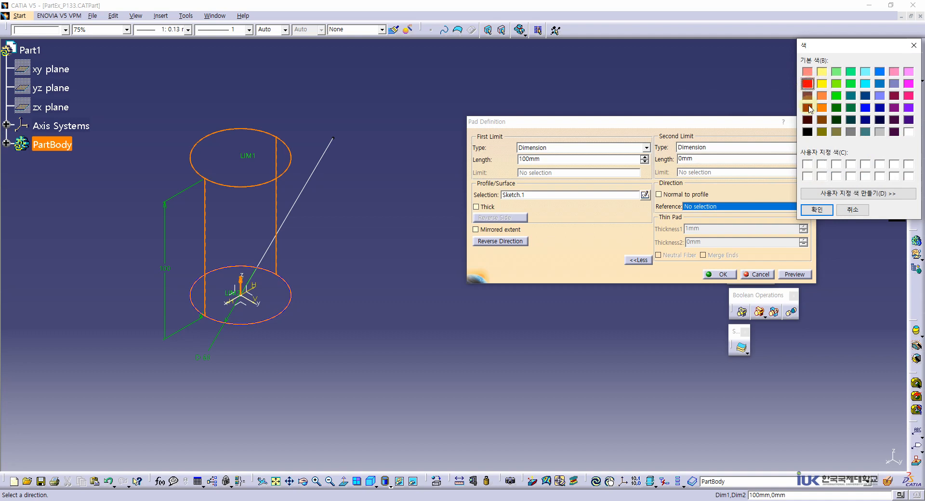
pyautogui.click(815, 210)
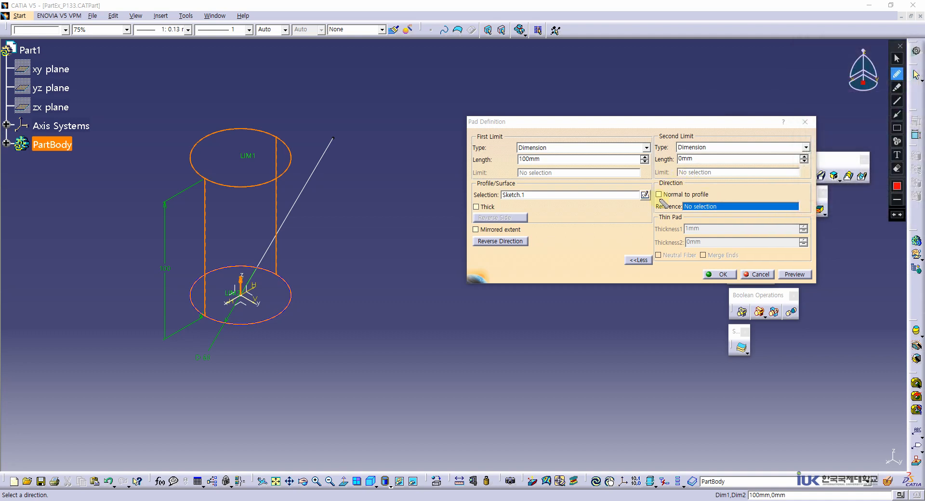
# Circle the Normal to profile checkbox with the note "off", underline and annotate Reference, and draw arrows at the inclined line's upper end
pyautogui.moveTo(652, 193)
pyautogui.mouseDown()
pyautogui.moveTo(660, 200)
pyautogui.moveTo(640, 183)
pyautogui.mouseUp()
pyautogui.moveTo(647, 175); pyautogui.dragTo(651, 181)
pyautogui.moveTo(658, 175)
pyautogui.mouseDown()
pyautogui.moveTo(654, 186)
pyautogui.moveTo(662, 179)
pyautogui.mouseUp()
pyautogui.moveTo(653, 213); pyautogui.dragTo(681, 211)
pyautogui.moveTo(732, 191)
pyautogui.mouseDown()
pyautogui.moveTo(724, 201)
pyautogui.moveTo(745, 193)
pyautogui.mouseUp()
pyautogui.moveTo(744, 193); pyautogui.dragTo(760, 189)
pyautogui.moveTo(760, 189); pyautogui.dragTo(768, 193)
pyautogui.moveTo(773, 185)
pyautogui.mouseDown()
pyautogui.moveTo(772, 201)
pyautogui.moveTo(742, 200)
pyautogui.moveTo(776, 199)
pyautogui.mouseUp()
pyautogui.moveTo(340, 172)
pyautogui.mouseDown()
pyautogui.moveTo(324, 163)
pyautogui.moveTo(332, 149)
pyautogui.mouseUp()
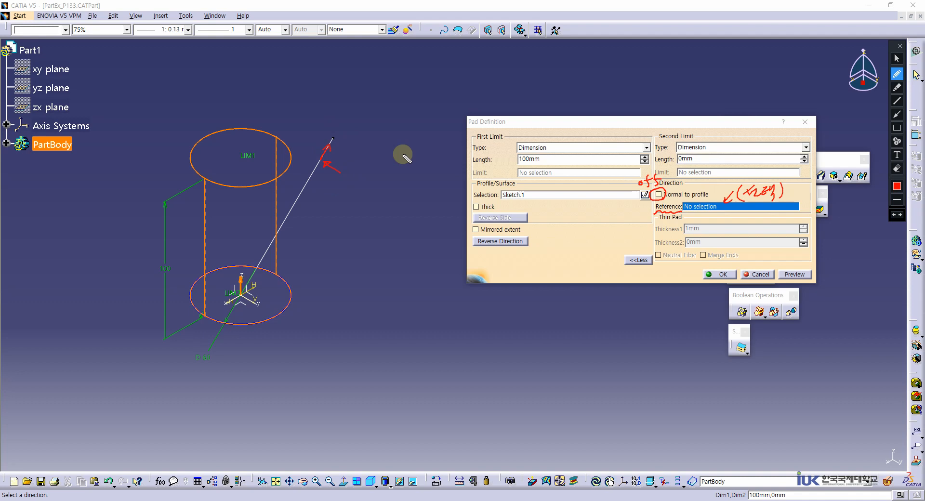
# Erase the red annotations from the inclined line and the Pad Definition dialog, and restore the normal cursor
pyautogui.click(897, 168)
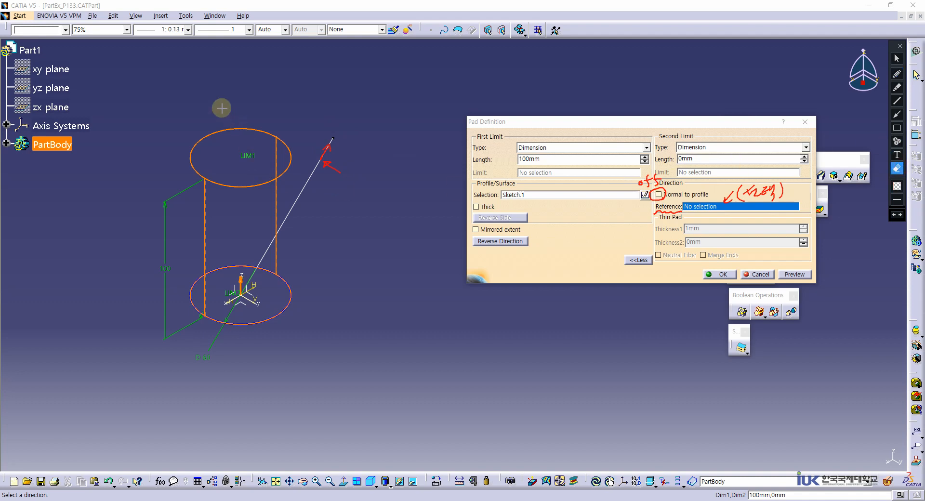
pyautogui.moveTo(222, 108); pyautogui.dragTo(490, 248)
pyautogui.moveTo(584, 120); pyautogui.dragTo(899, 279)
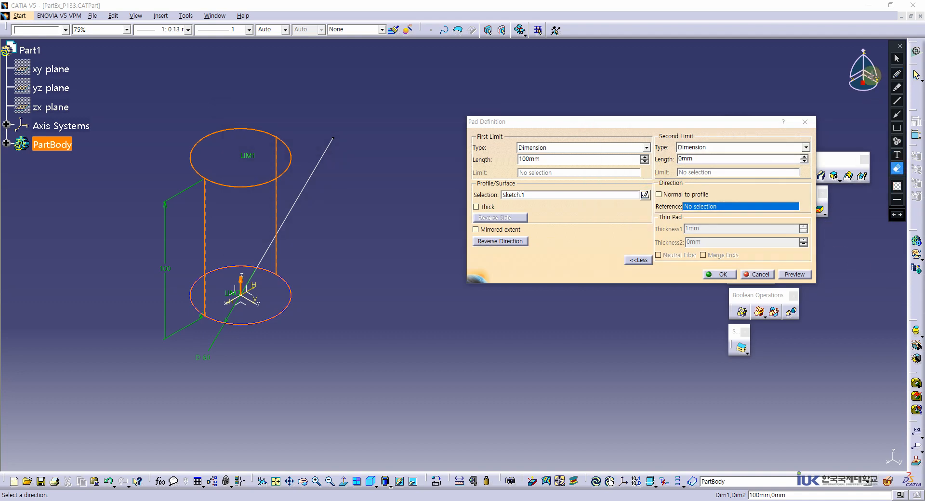
pyautogui.click(896, 58)
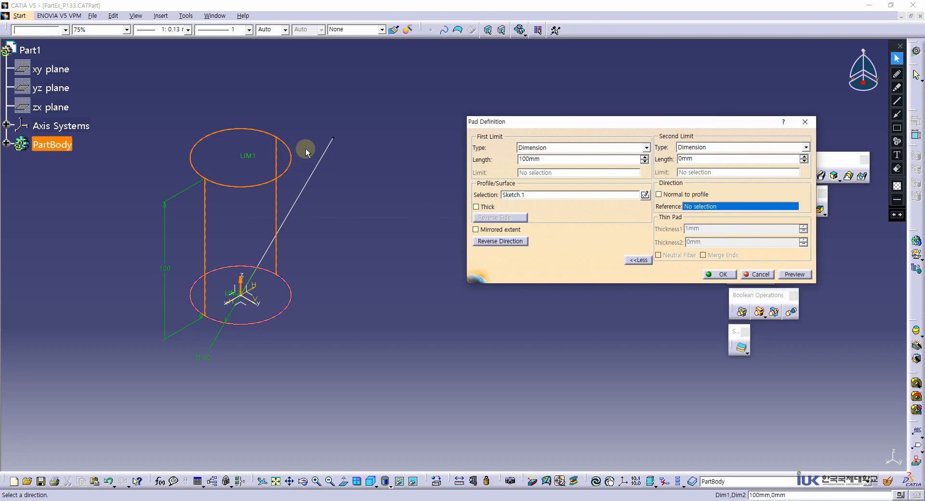
# Select the inclined line as the pad's direction reference, preview the slanted pad, and cancel the definition
pyautogui.click(327, 147)
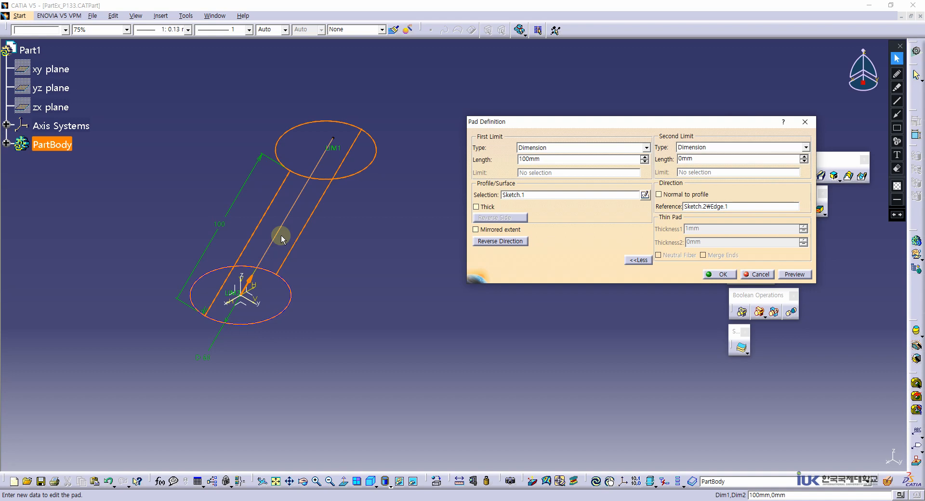
pyautogui.click(794, 275)
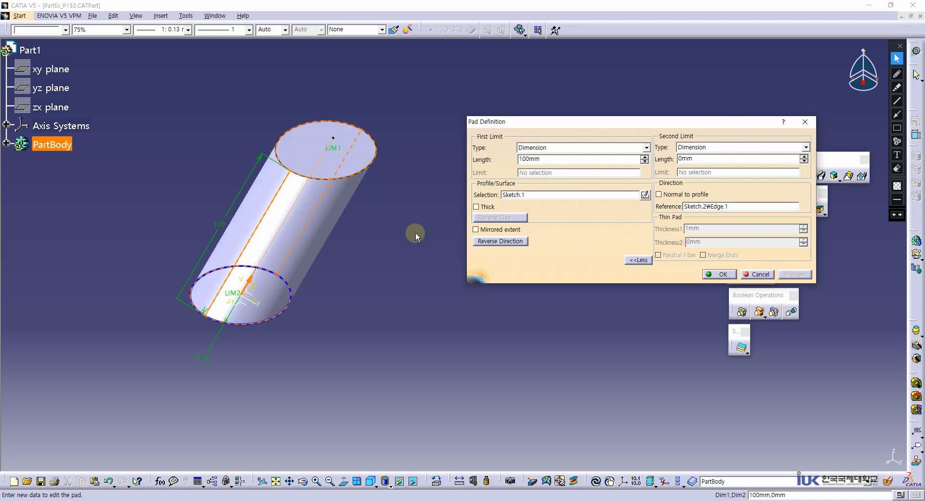
pyautogui.click(757, 274)
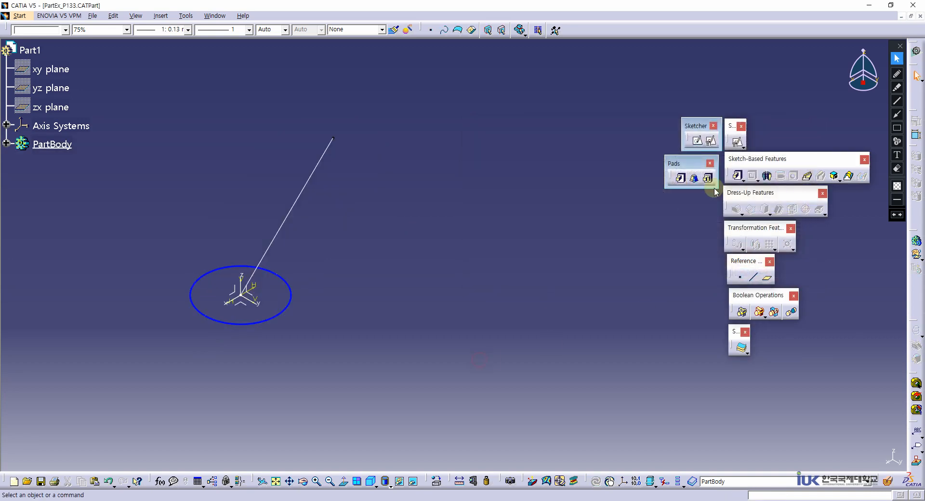
# Pad the circle profile 100 mm normal to its plane
pyautogui.click(680, 178)
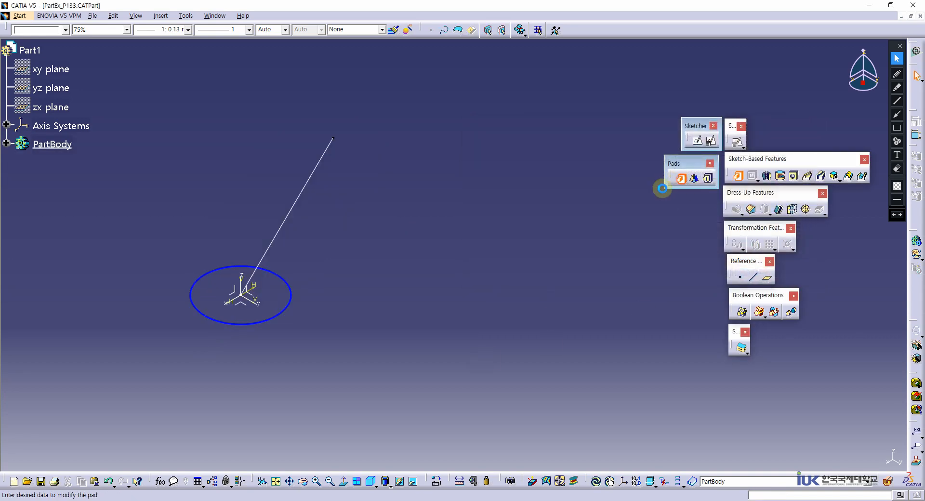
pyautogui.click(274, 316)
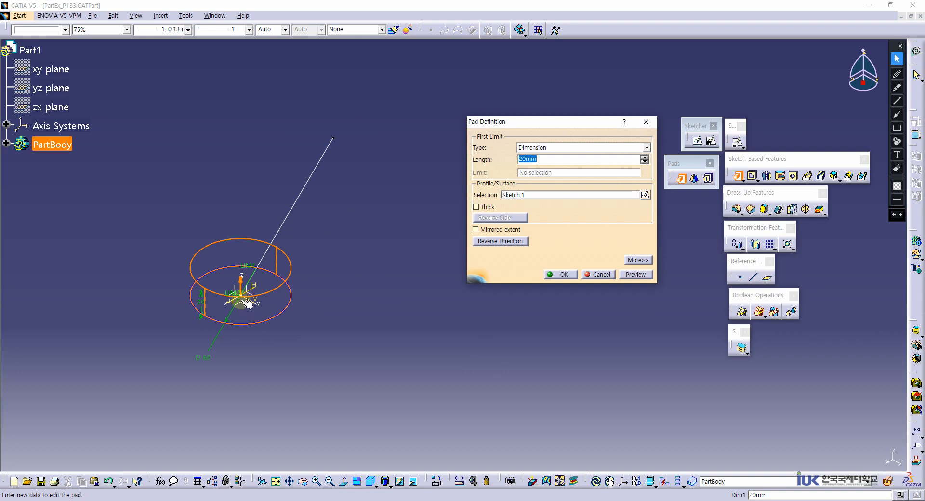
pyautogui.write('100')
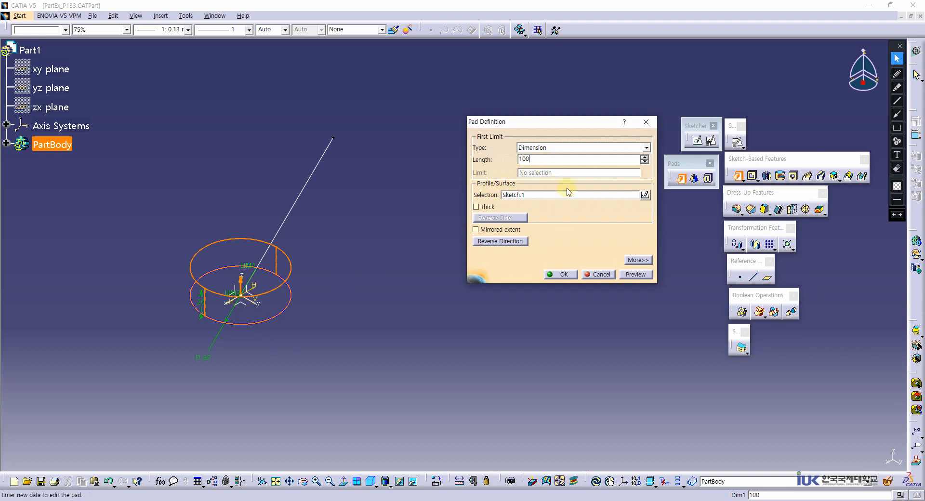
pyautogui.click(559, 274)
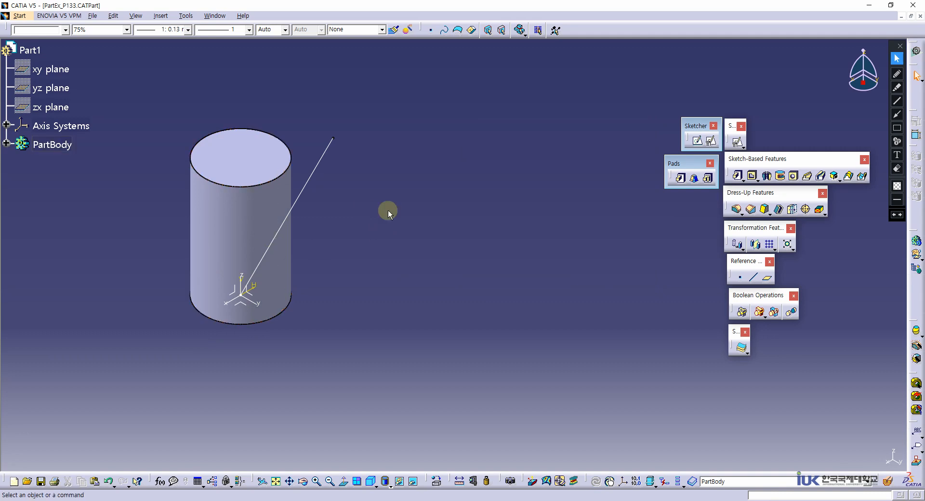
pyautogui.moveTo(388, 210)
pyautogui.mouseDown(button='middle')
pyautogui.moveTo(399, 208)
pyautogui.moveTo(388, 208)
pyautogui.mouseUp(button='middle')
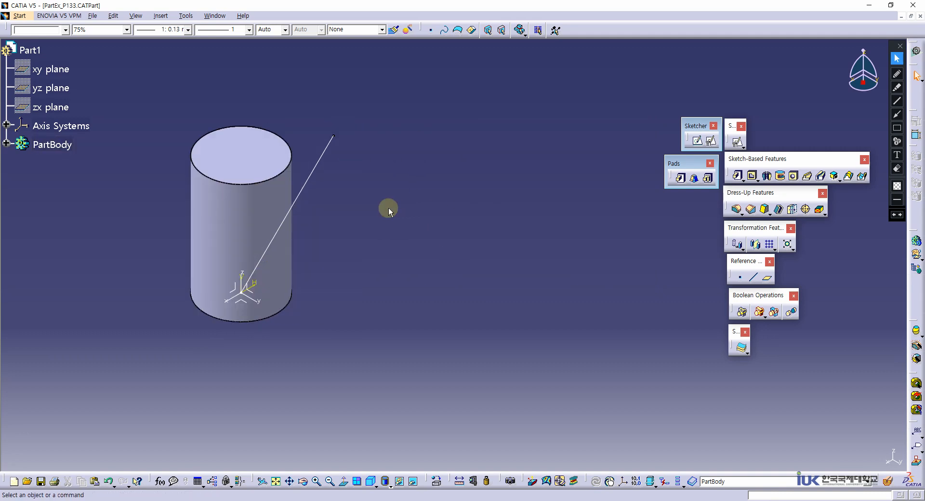
# Expand PartBody in the tree, colour its pad yellow, and clear the selection
pyautogui.click(54, 145)
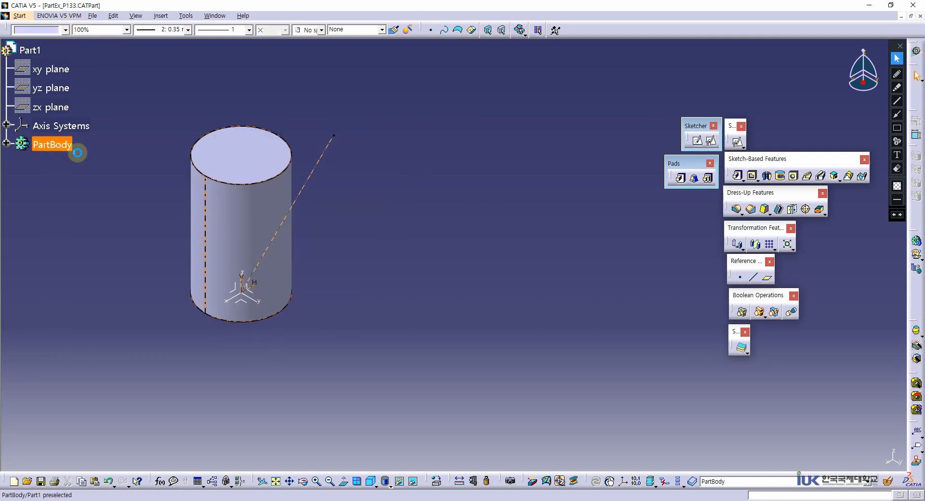
pyautogui.click(6, 143)
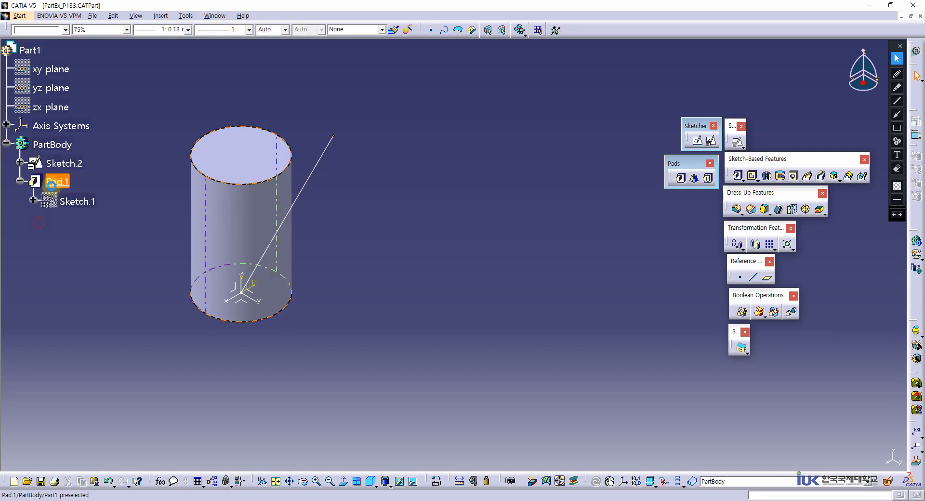
pyautogui.click(65, 30)
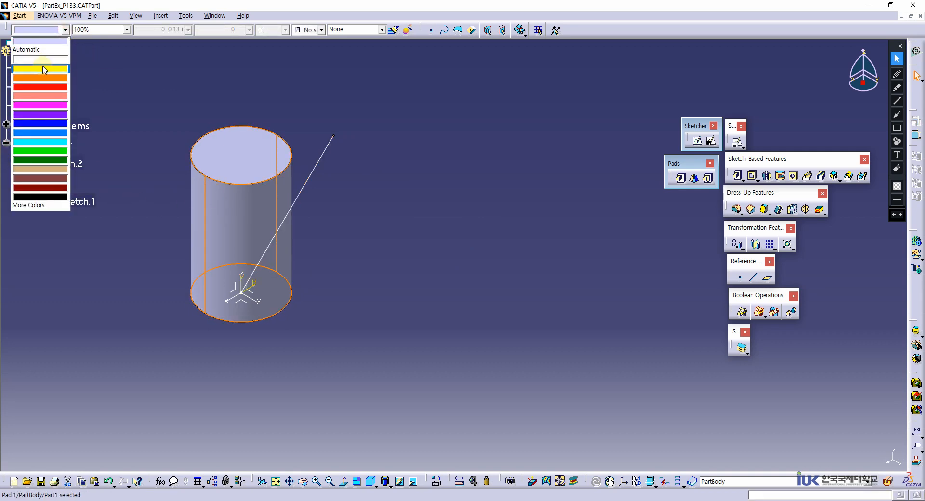
pyautogui.click(45, 70)
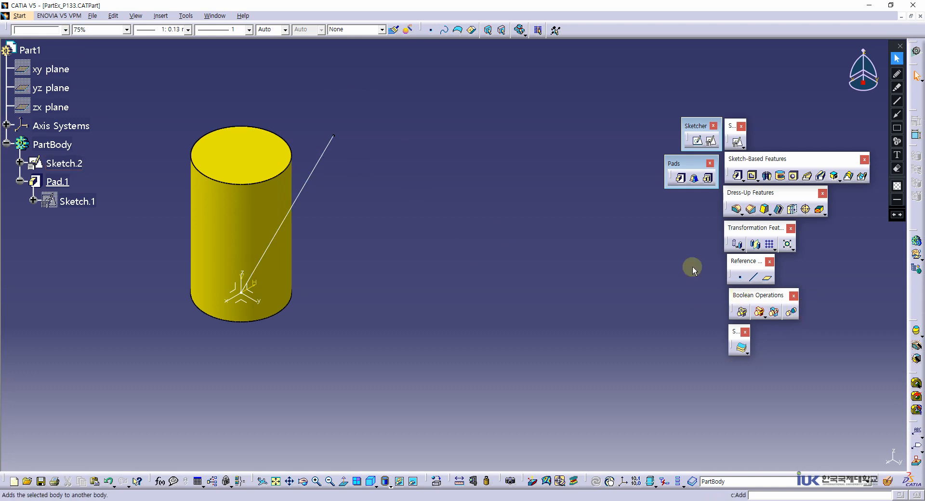
pyautogui.click(429, 277)
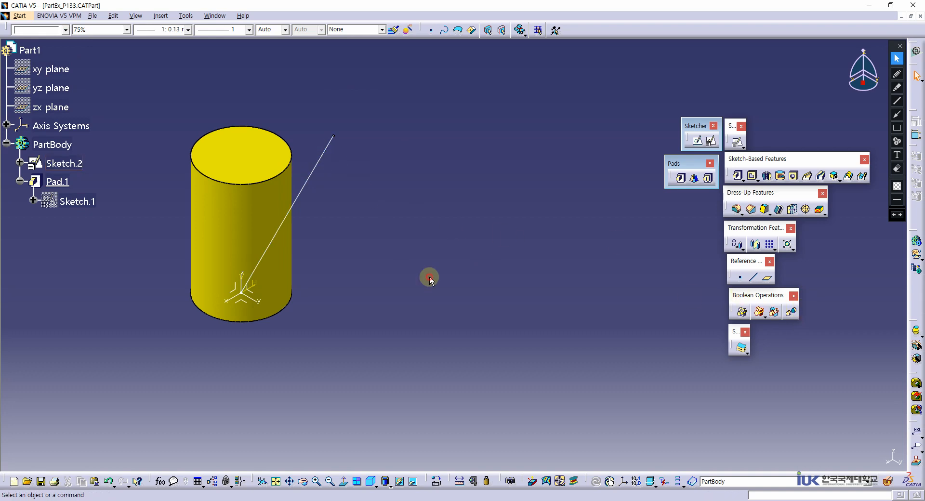
# Pad the circle sketch Sketch.1 by 100 mm with Normal to profile off, using the inclined line of Sketch.2 as the direction reference
pyautogui.click(680, 178)
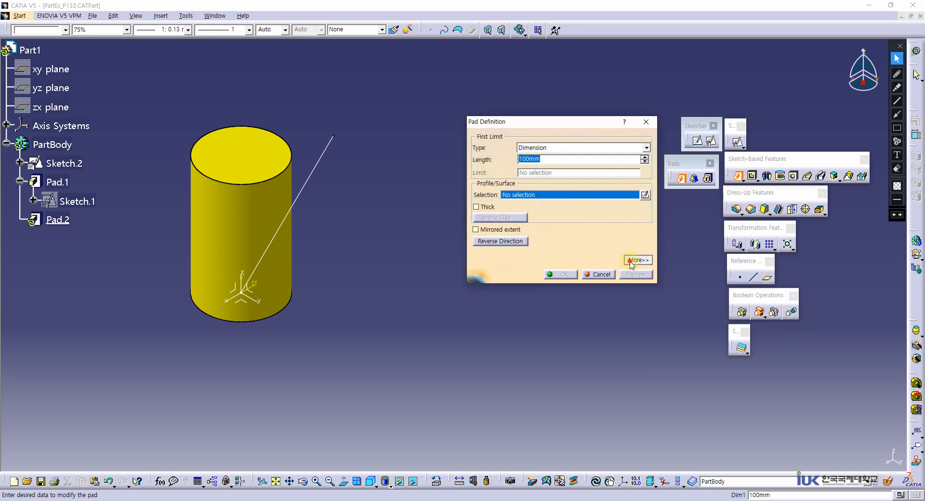
pyautogui.click(637, 259)
pyautogui.click(659, 195)
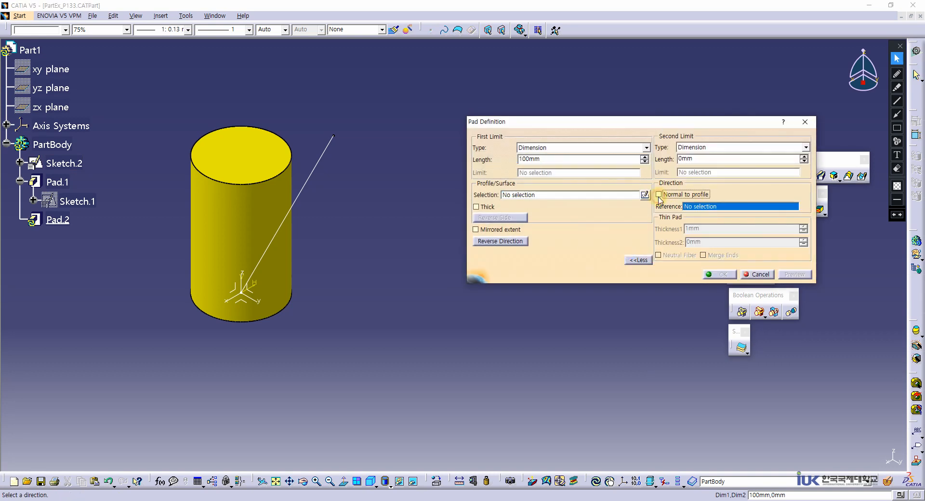
pyautogui.click(327, 143)
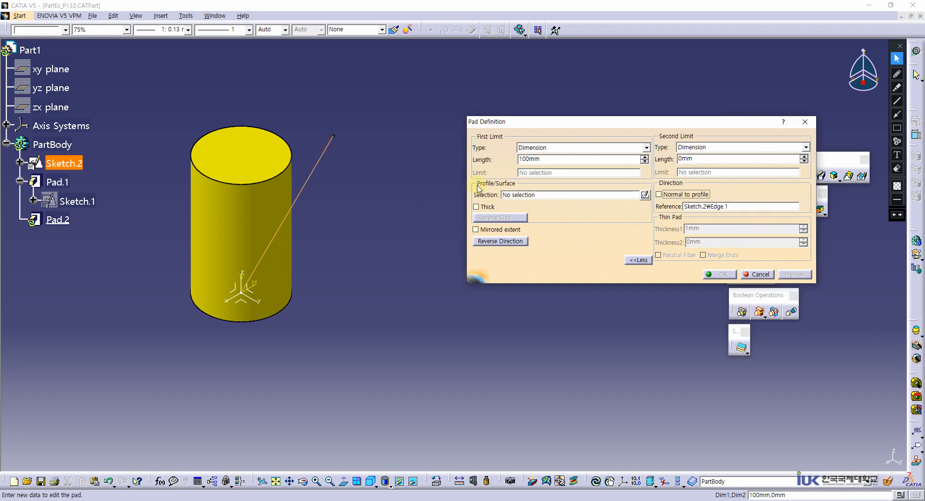
pyautogui.click(518, 195)
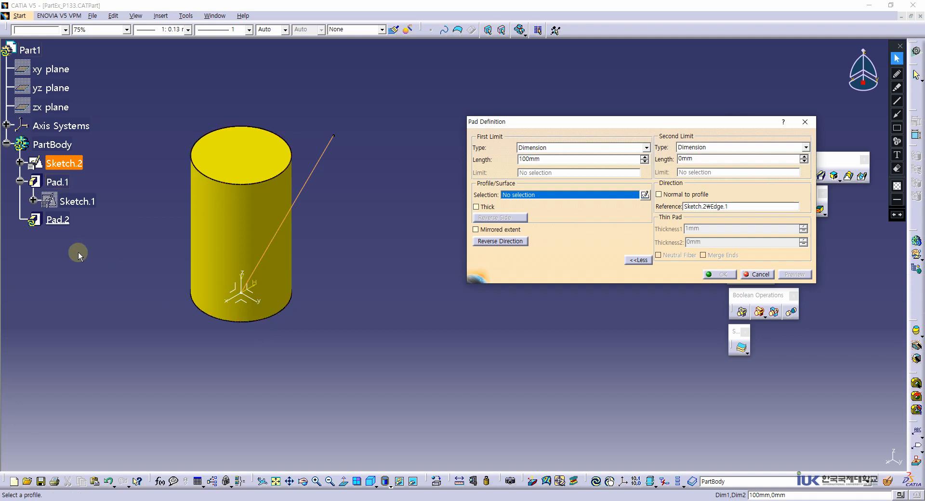
pyautogui.click(84, 203)
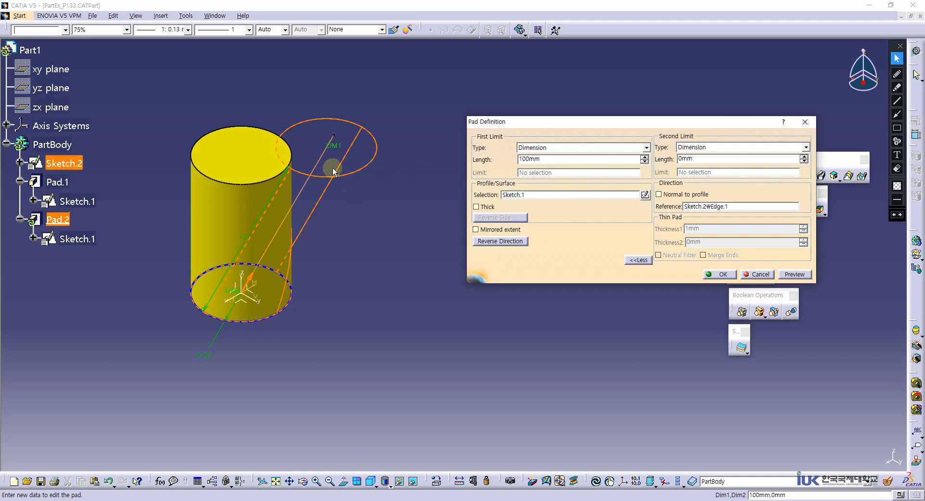
pyautogui.click(720, 274)
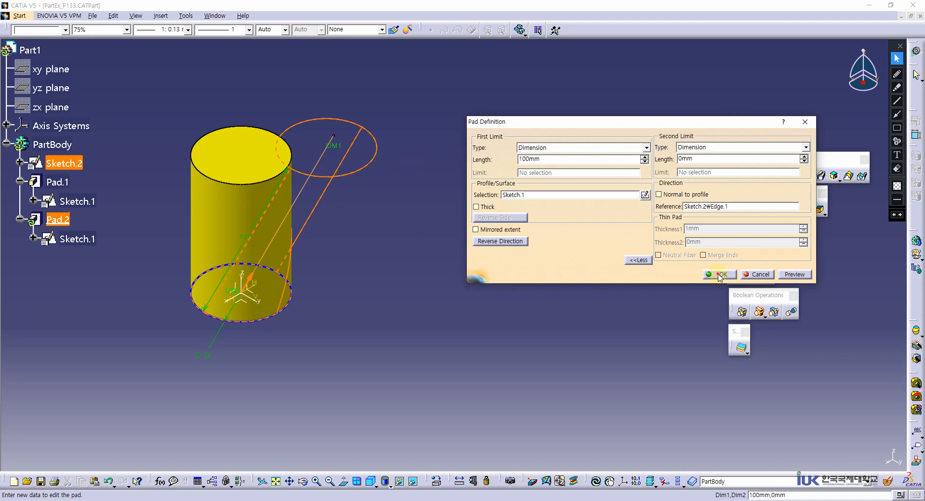
# Examine the upright yellow pad and the slanted pad from several angles, comparing each one's direction with the vertical axis and the inclined line
pyautogui.moveTo(412, 304); pyautogui.dragTo(581, 333, button='middle')
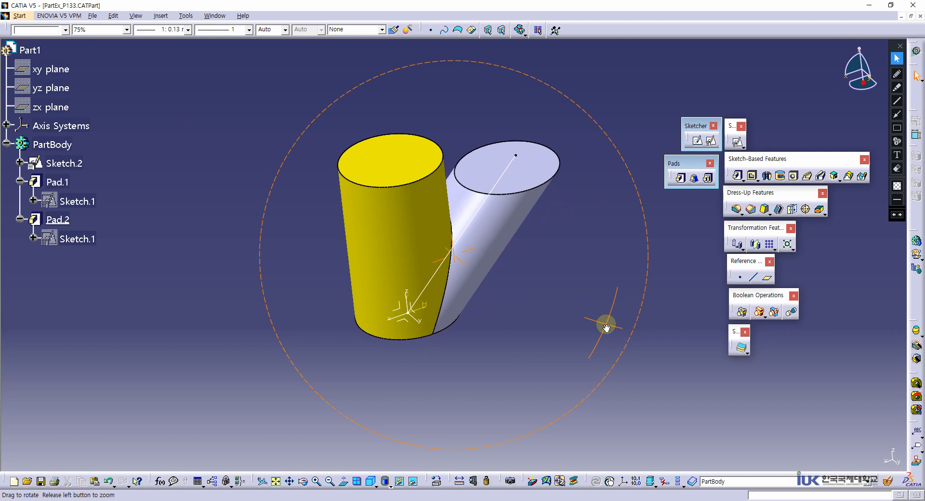
pyautogui.moveTo(606, 327); pyautogui.dragTo(606, 328, button='middle')
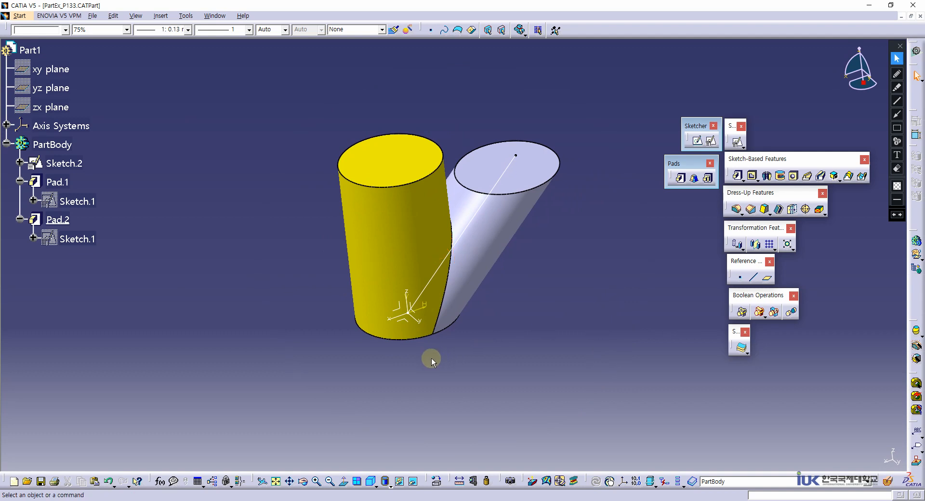
pyautogui.moveTo(431, 357); pyautogui.dragTo(436, 323, button='middle')
pyautogui.click(398, 333)
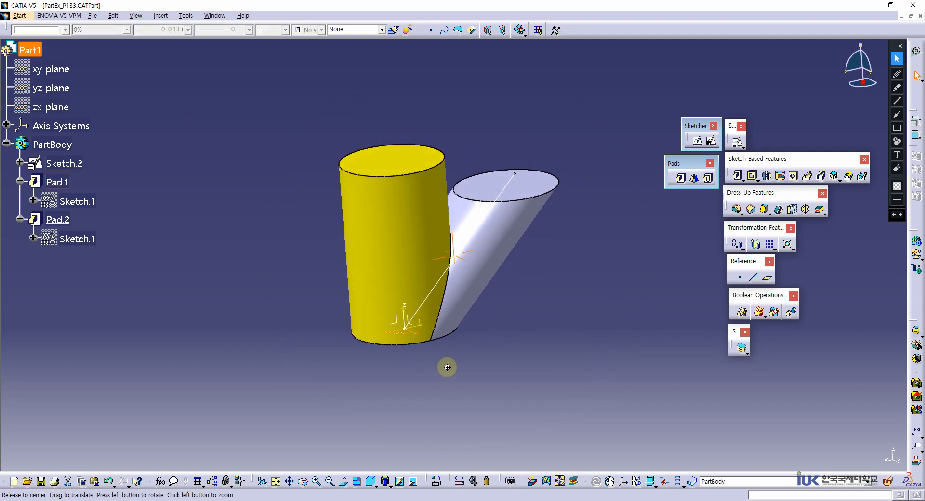
pyautogui.moveTo(446, 367); pyautogui.dragTo(427, 391, button='middle')
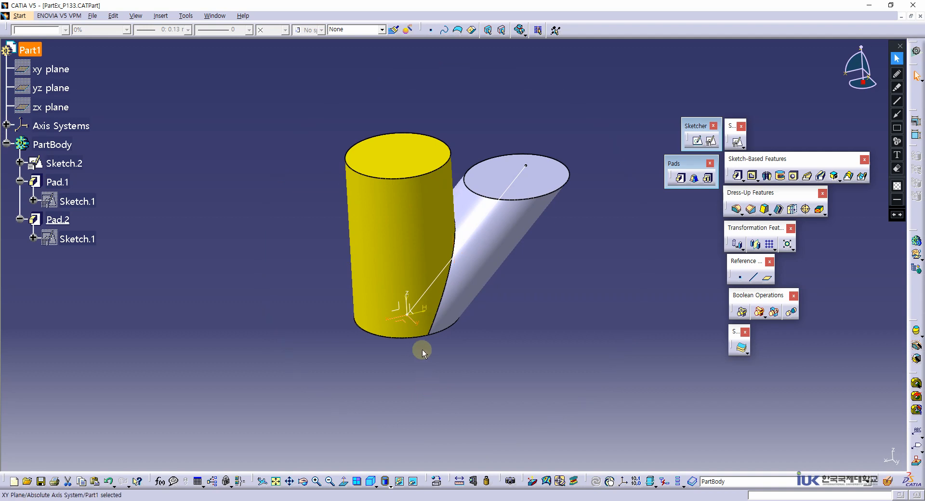
pyautogui.click(406, 299)
pyautogui.click(410, 173)
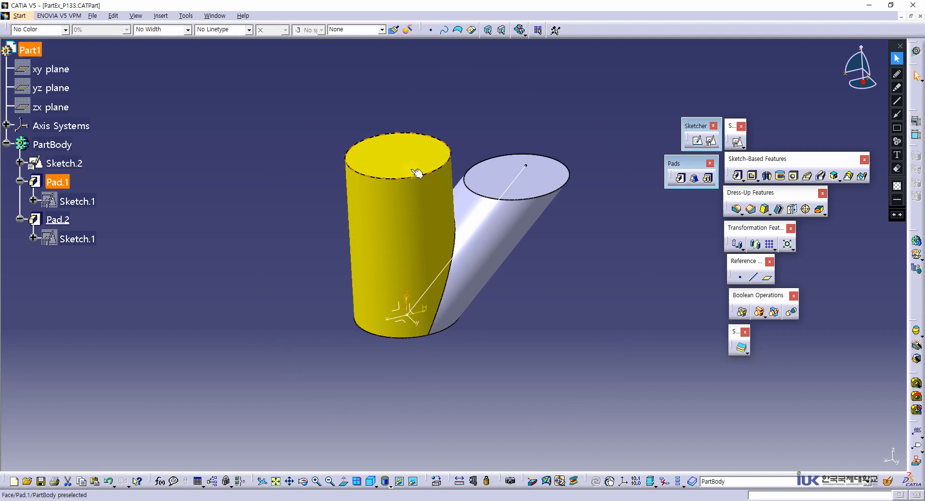
pyautogui.moveTo(408, 359); pyautogui.dragTo(417, 352, button='middle')
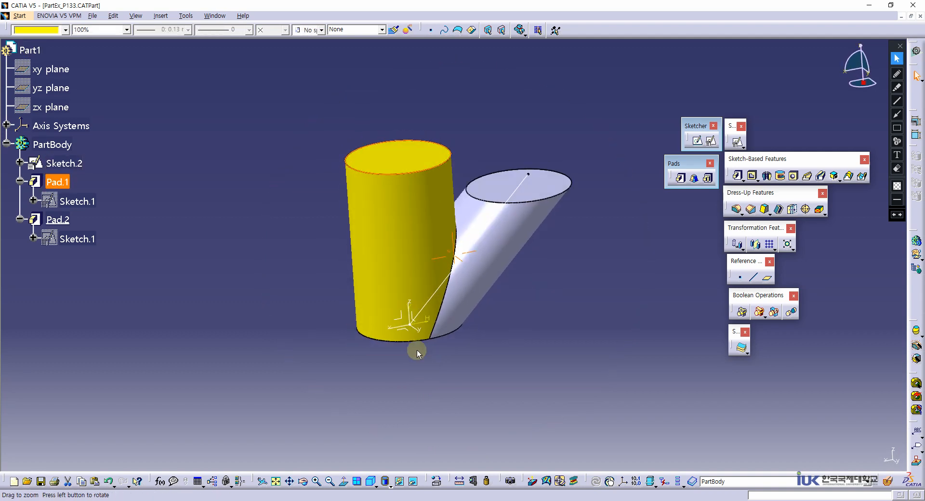
pyautogui.click(510, 341)
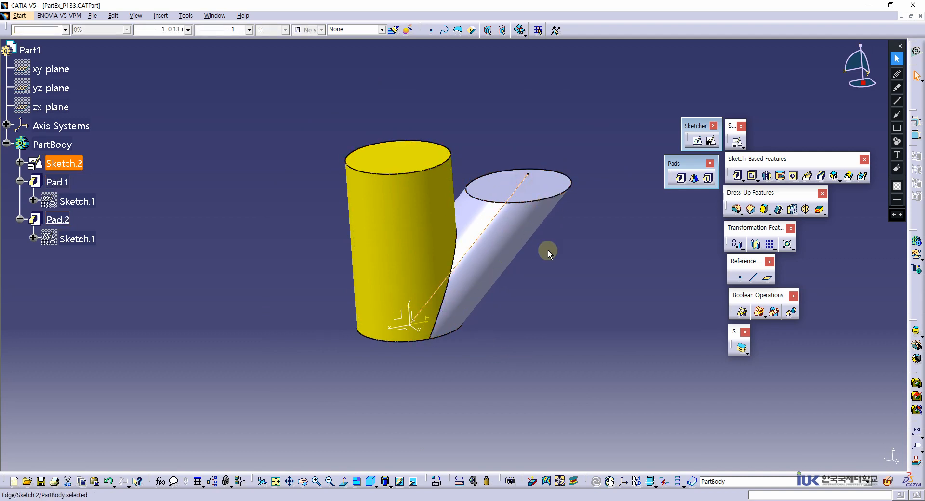
pyautogui.moveTo(548, 250); pyautogui.dragTo(470, 206, button='middle')
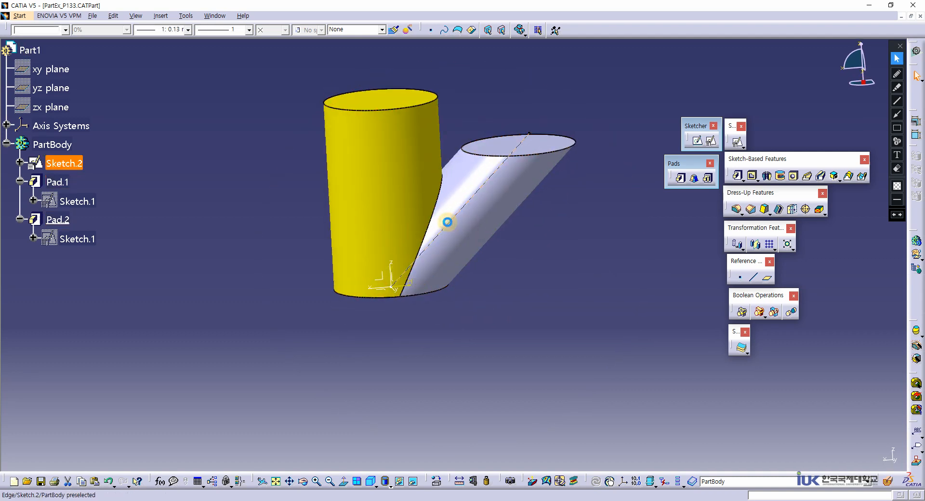
# Compare the slanted pad's end face and height with the upright pad in side and isometric views, and clear the selection
pyautogui.click(530, 144)
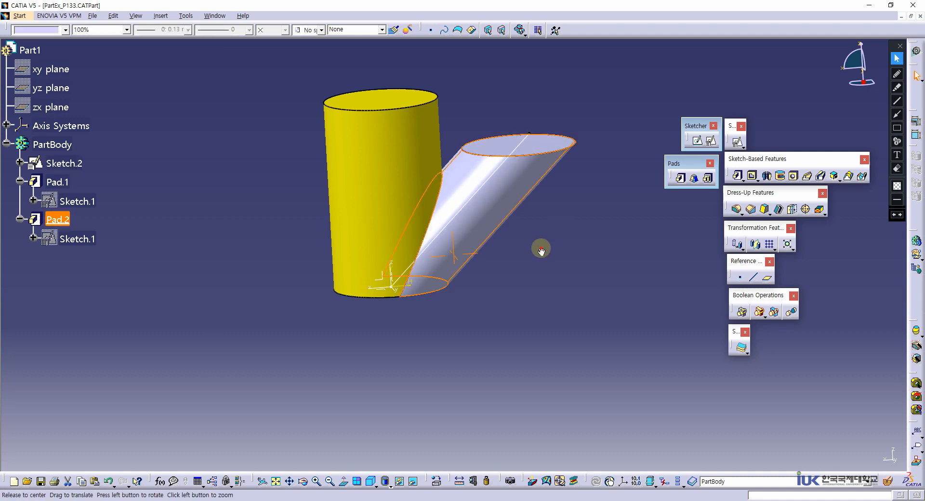
pyautogui.moveTo(540, 249); pyautogui.dragTo(532, 198, button='middle')
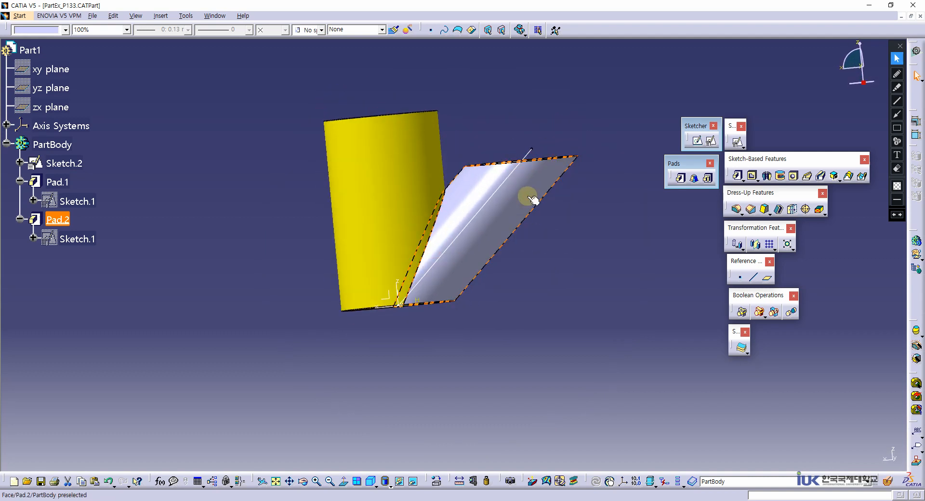
pyautogui.click(370, 483)
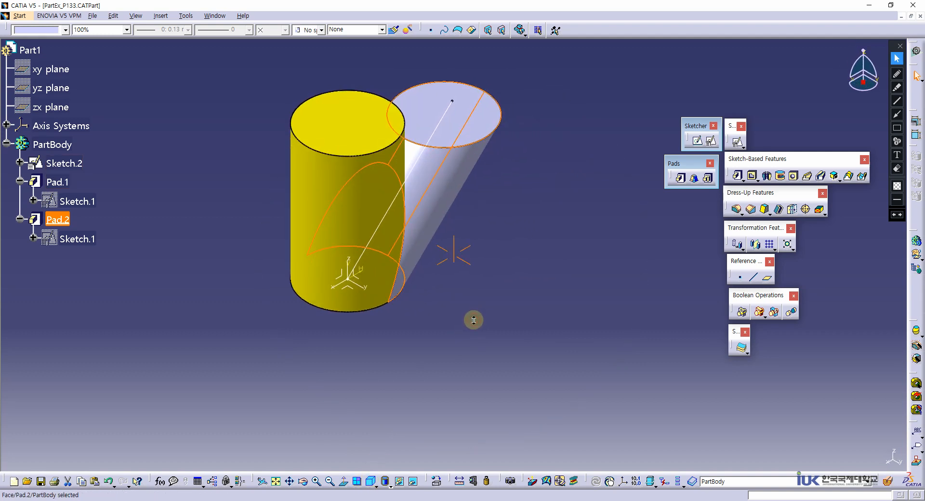
pyautogui.moveTo(473, 320); pyautogui.dragTo(356, 238, button='middle')
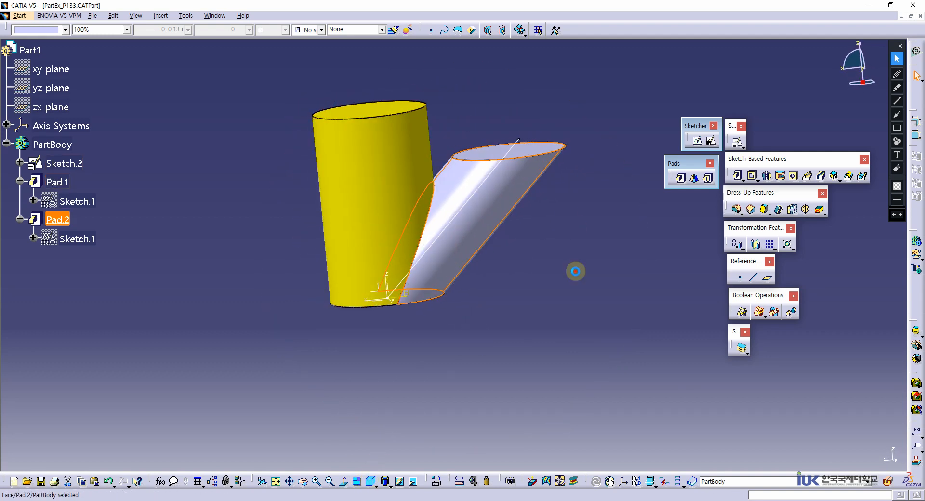
pyautogui.click(530, 287)
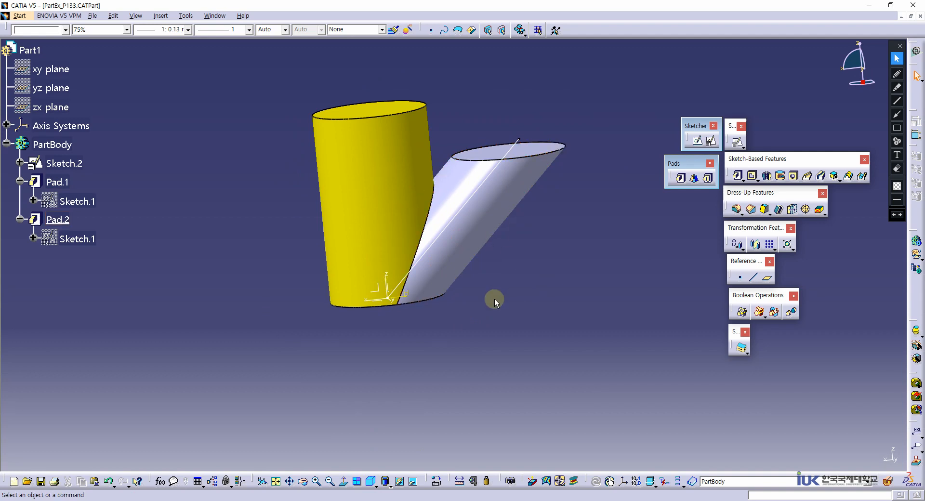
pyautogui.click(356, 481)
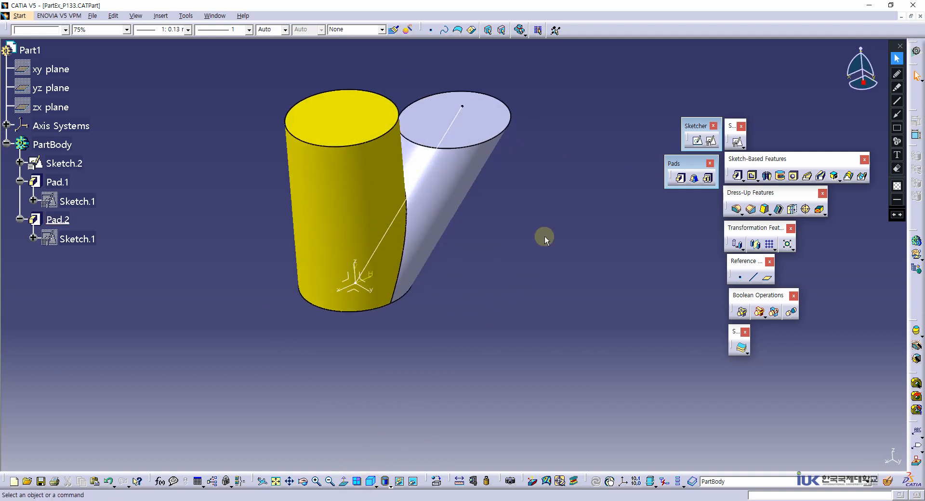
pyautogui.moveTo(544, 236); pyautogui.dragTo(421, 245, button='middle')
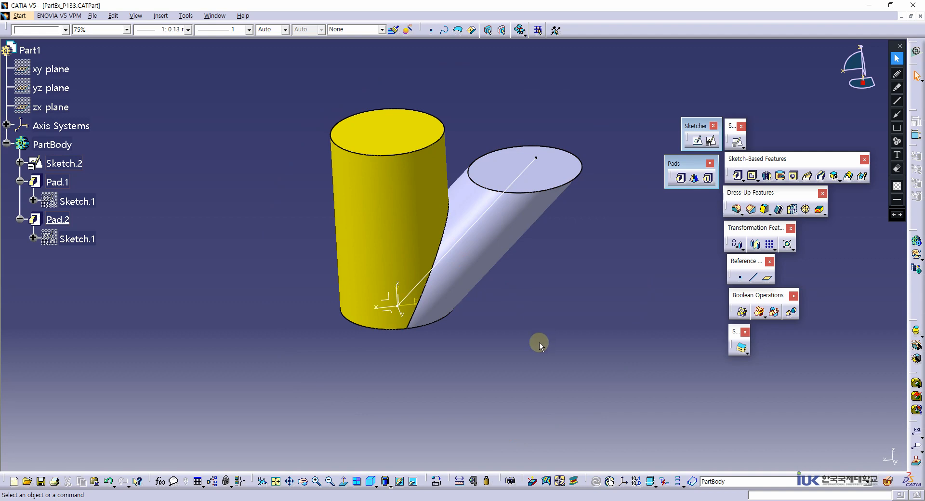
pyautogui.moveTo(539, 342); pyautogui.dragTo(484, 262, button='middle')
pyautogui.click(539, 196)
pyautogui.moveTo(590, 276); pyautogui.dragTo(609, 185, button='middle')
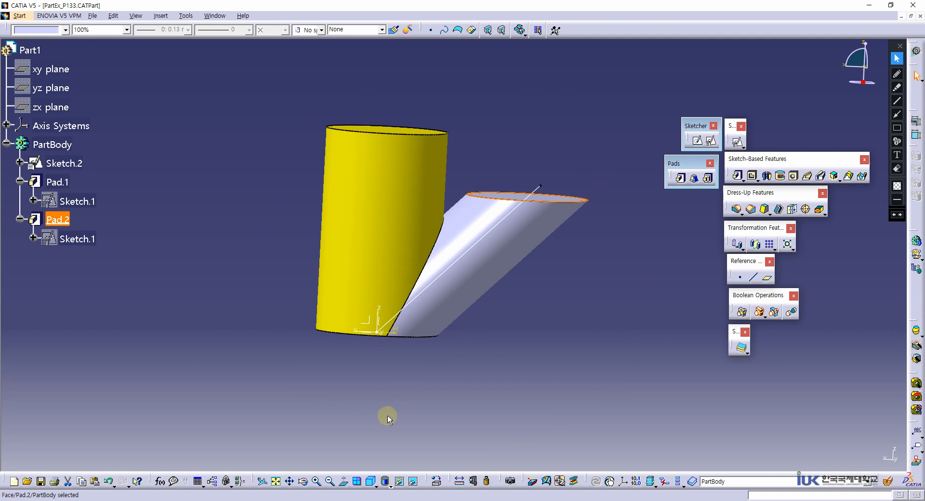
pyautogui.click(370, 481)
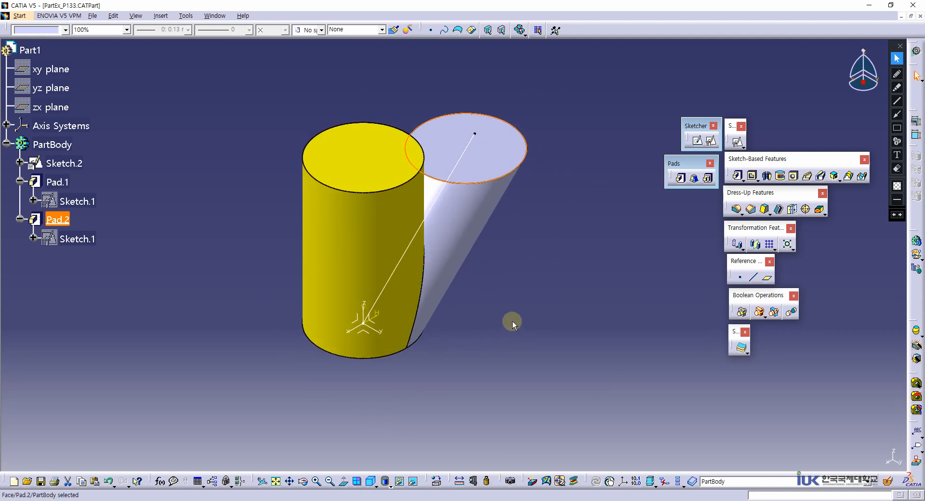
pyautogui.click(533, 315)
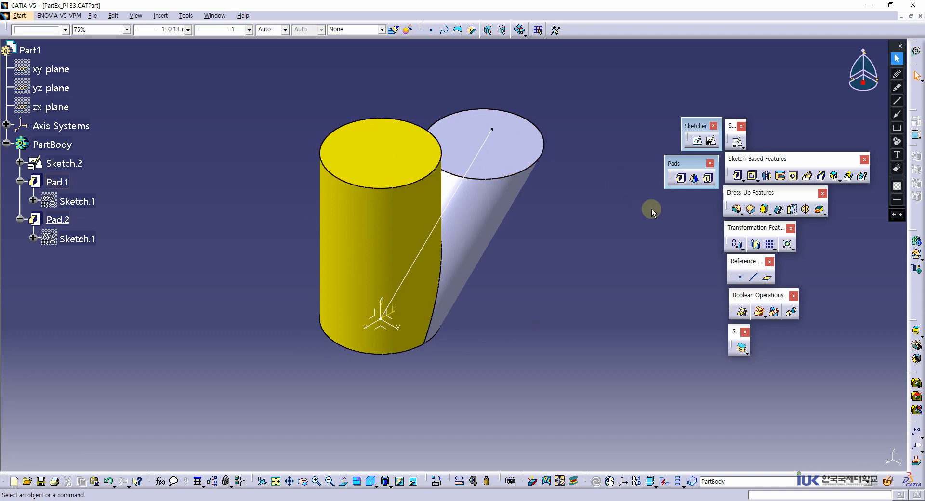
# Switch to the PDF textbook in Xodo and go back from page 134 to page 125, where the Pad section begins
pyautogui.click(284, 0)
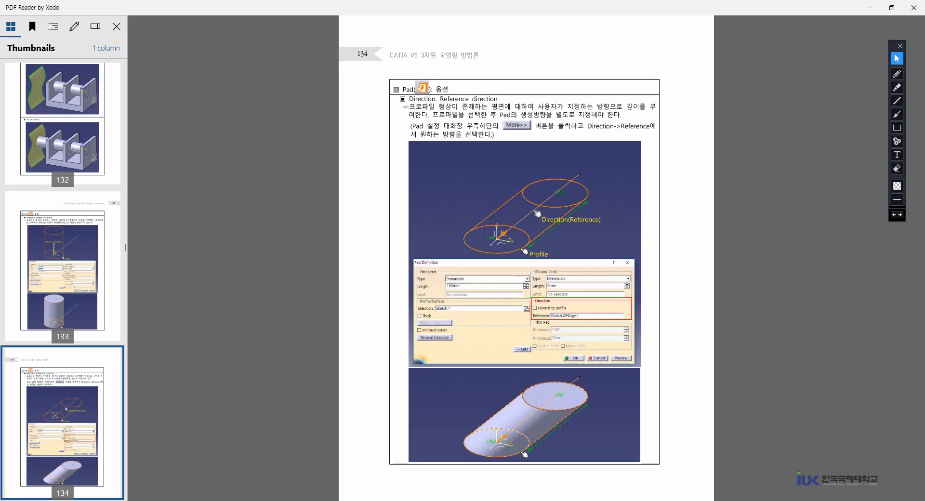
pyautogui.scroll(3, 657, 306)
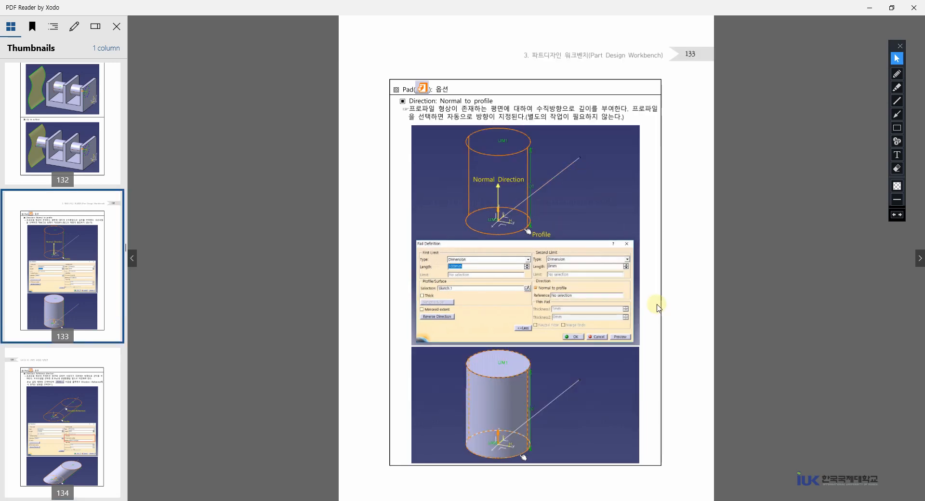
pyautogui.scroll(2, 658, 306)
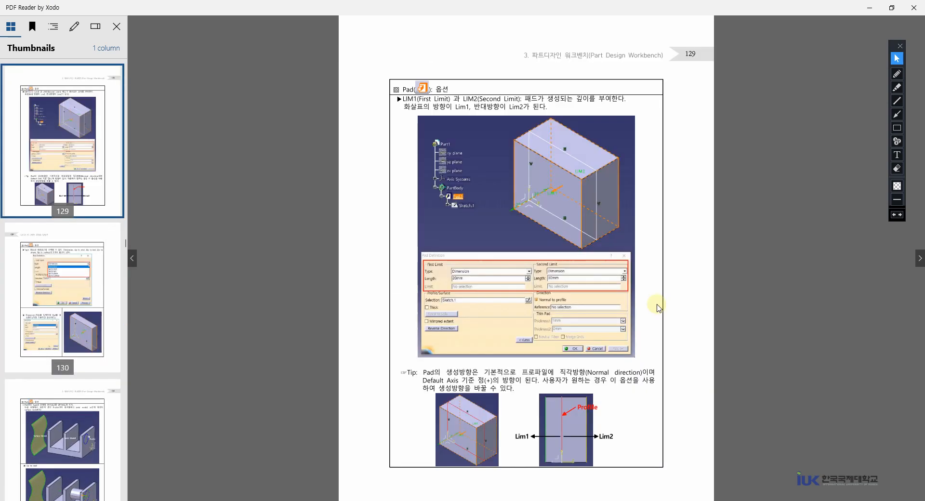
pyautogui.scroll(1, 657, 307)
pyautogui.scroll(1, 657, 307)
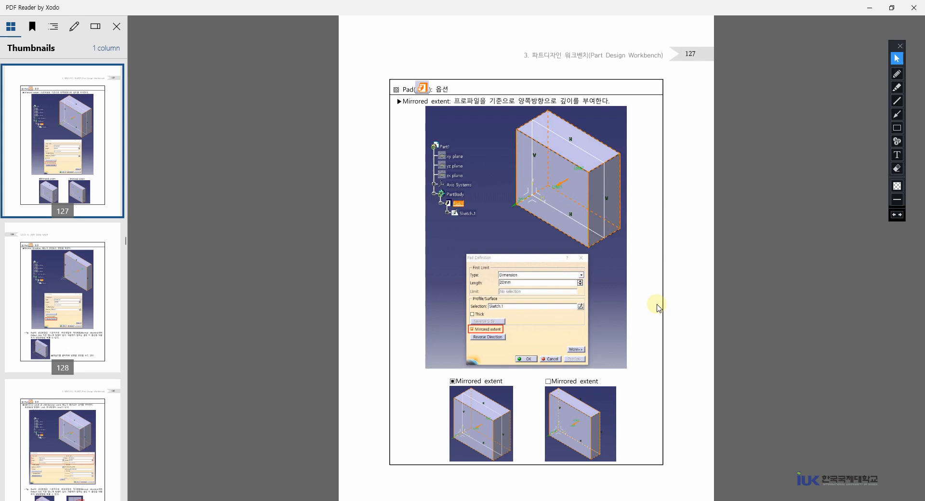
pyautogui.scroll(1, 658, 306)
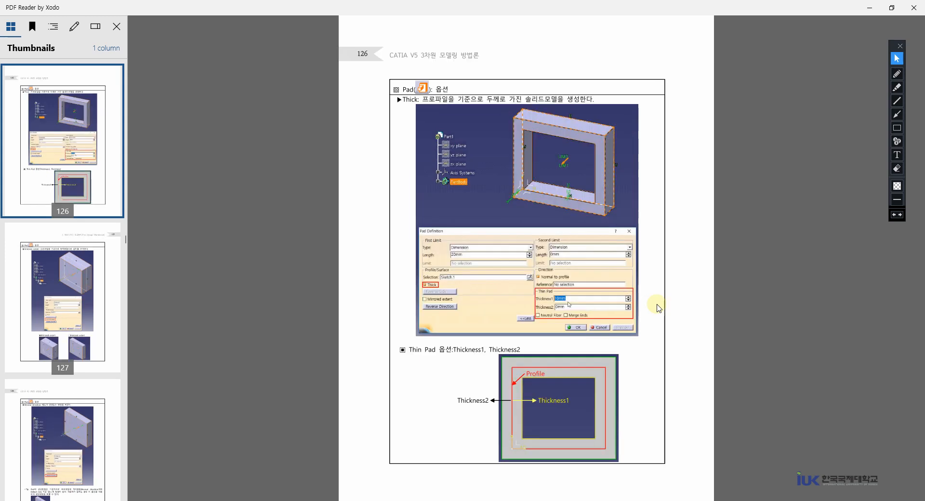
pyautogui.scroll(1, 658, 307)
# Review pages 126 to 134 on the Pad options: Thick, Mirrored extent, Reverse Direction, First and Second Limit, Type, and Direction
pyautogui.scroll(-1, 657, 306)
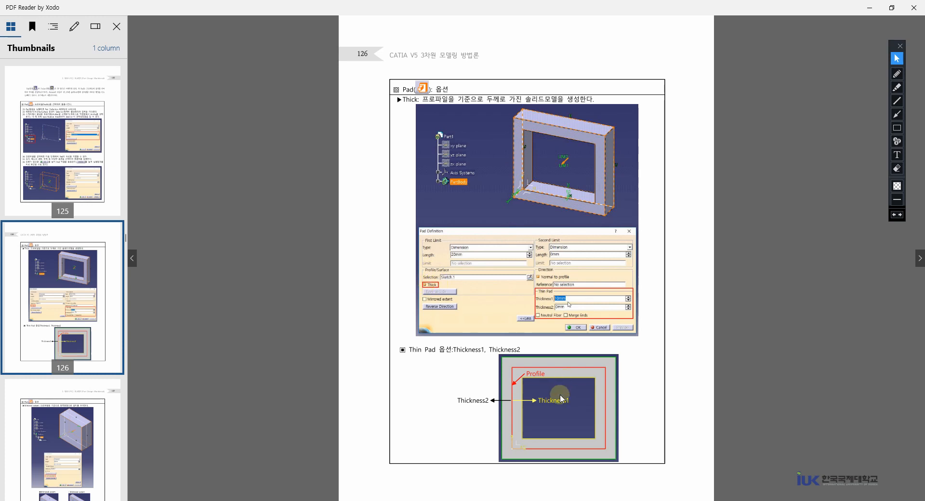
pyautogui.scroll(-1, 562, 349)
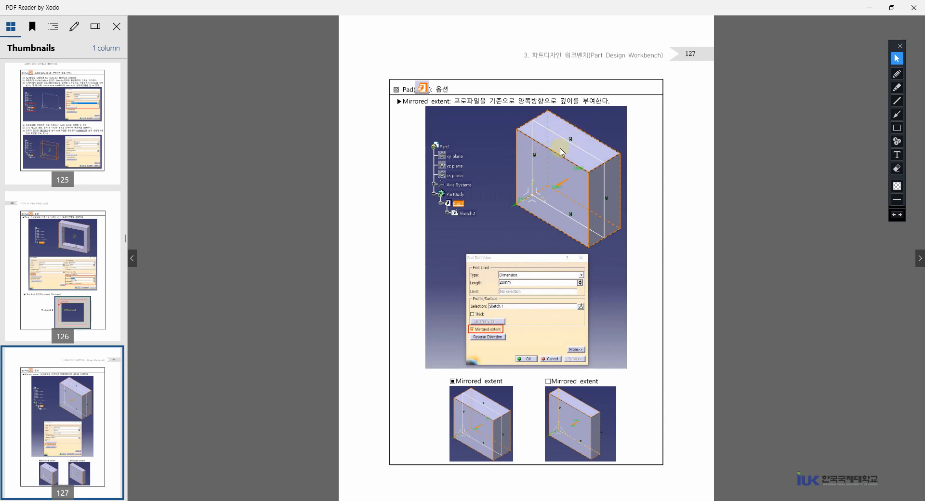
pyautogui.scroll(-1, 519, 207)
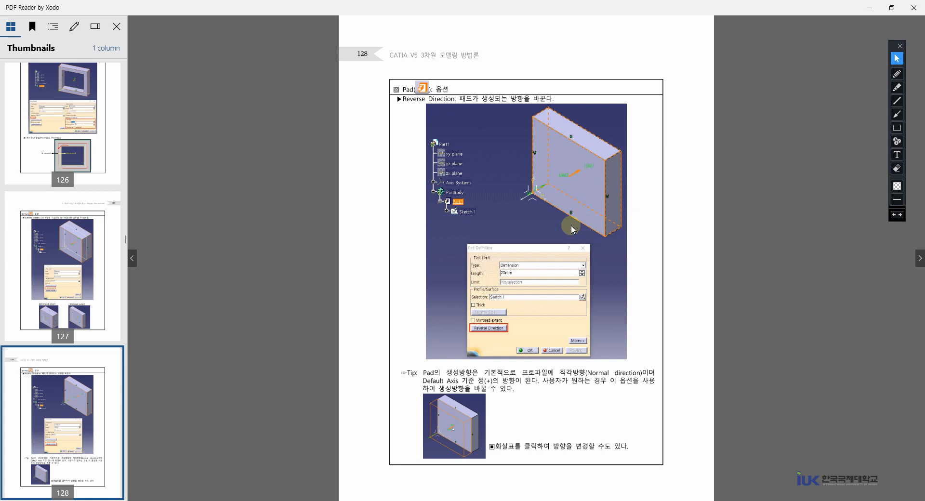
pyautogui.scroll(-1, 572, 223)
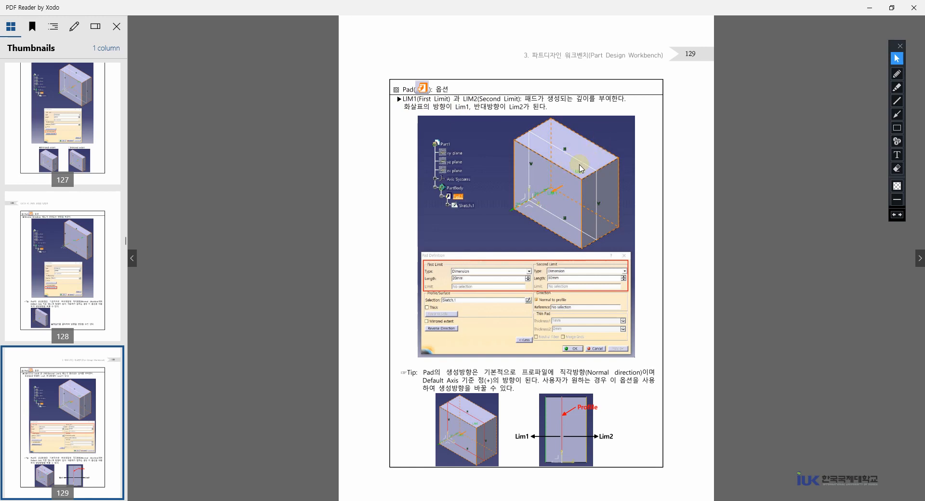
pyautogui.scroll(-3, 530, 218)
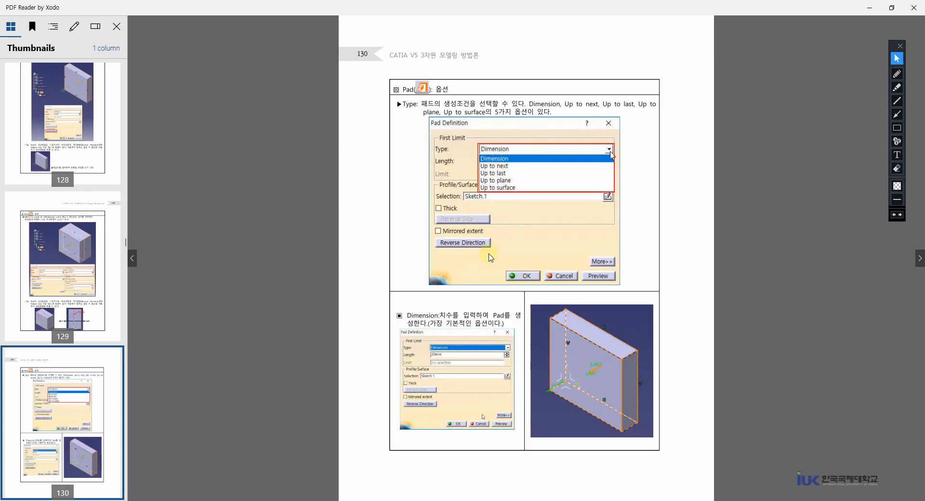
pyautogui.scroll(-1, 520, 211)
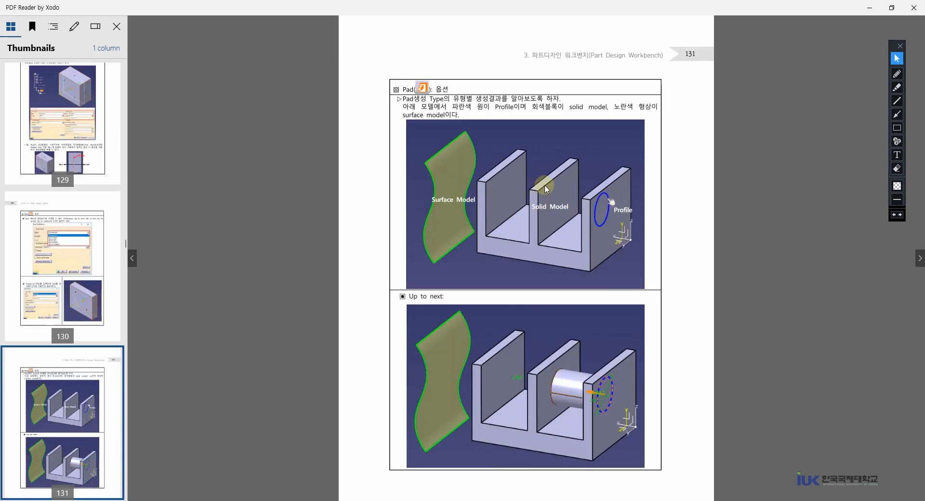
pyautogui.scroll(-1, 451, 192)
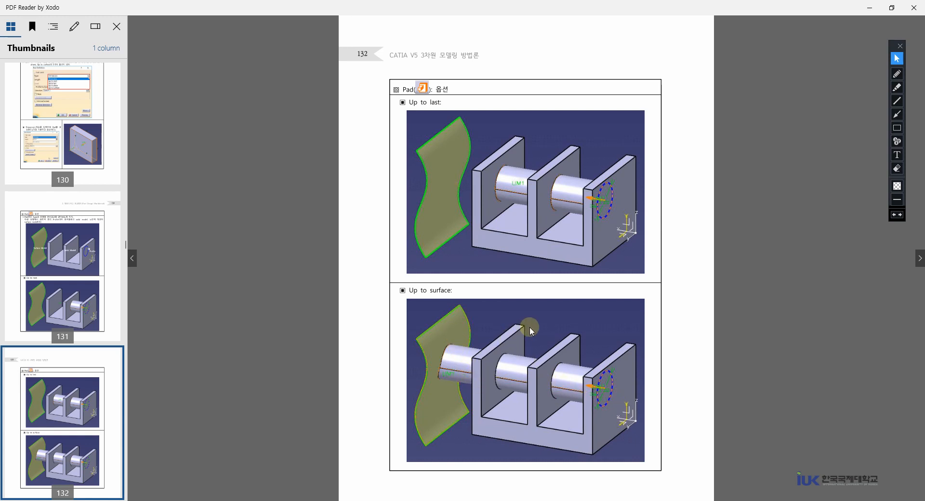
pyautogui.scroll(-1, 530, 325)
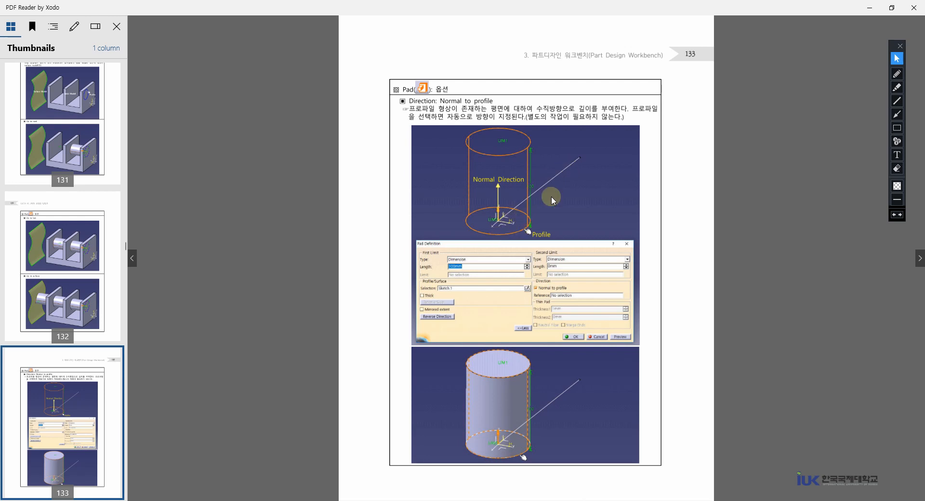
pyautogui.scroll(-1, 539, 262)
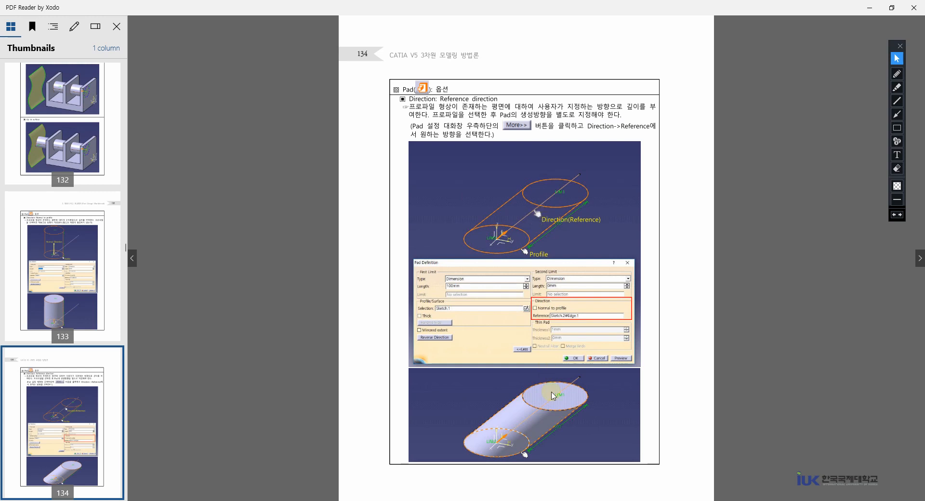